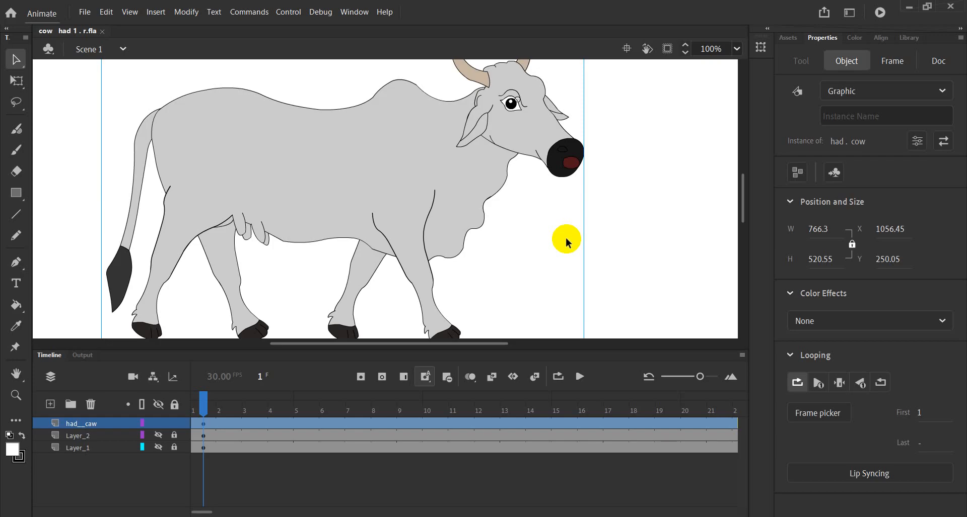
# Enlarge the cow instance to about 1481.6 × 1006.45 and move it to about X 1185.5, Y 0 on the stage
pyautogui.click(719, 46)
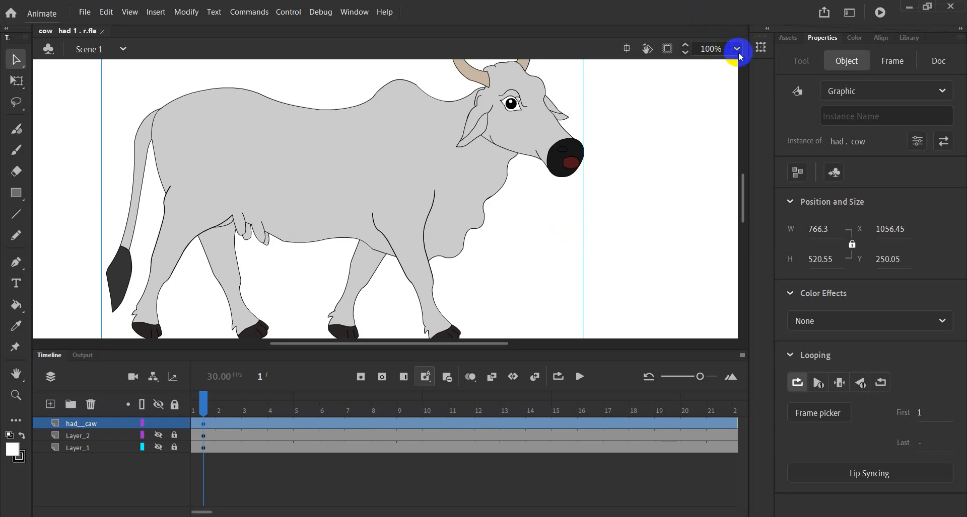
pyautogui.click(736, 49)
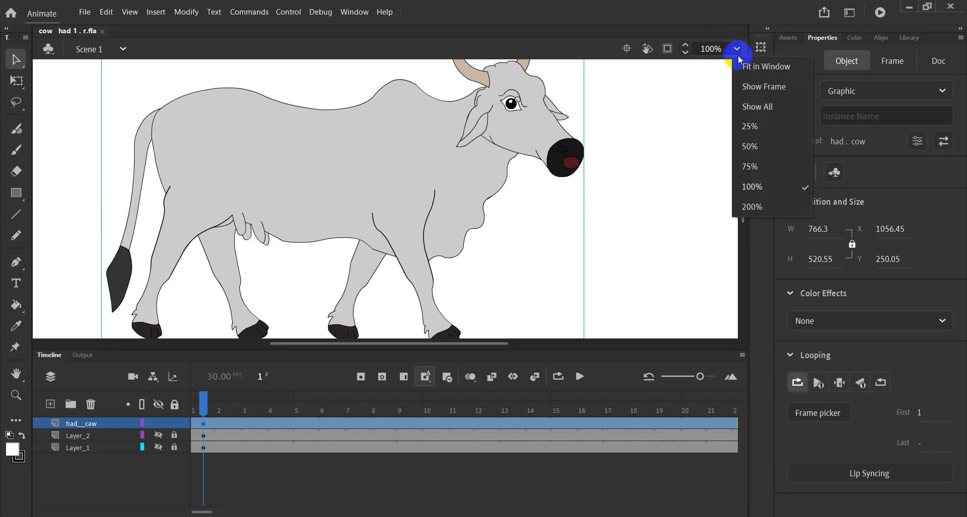
pyautogui.click(747, 65)
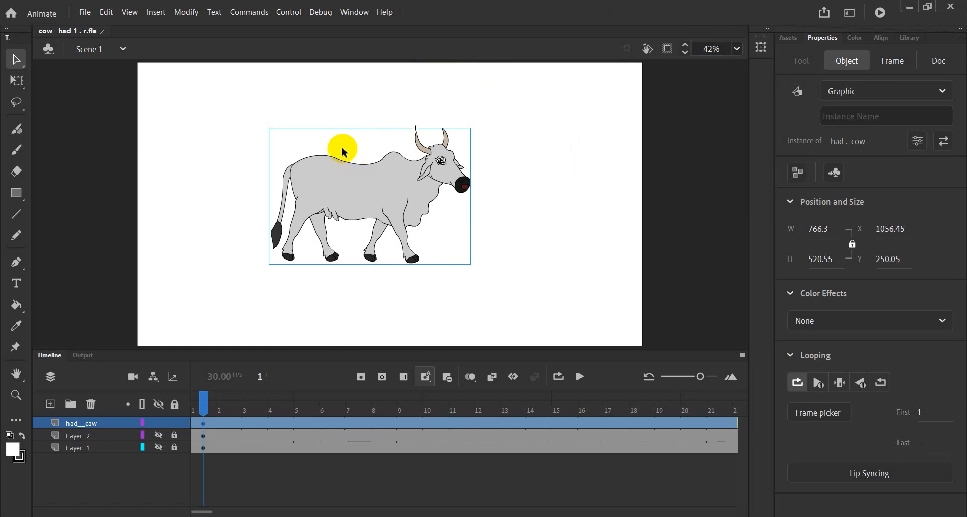
pyautogui.press('q')
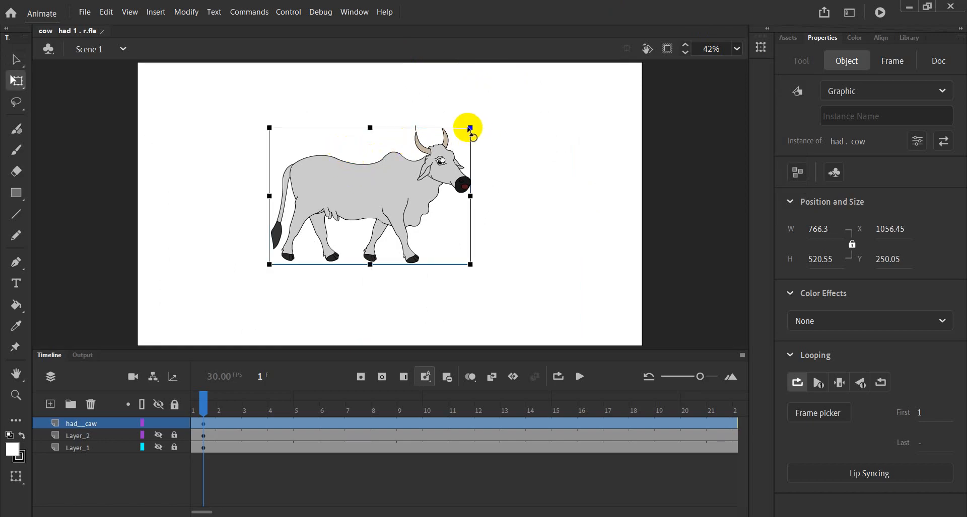
pyautogui.moveTo(471, 128); pyautogui.dragTo(554, 99)
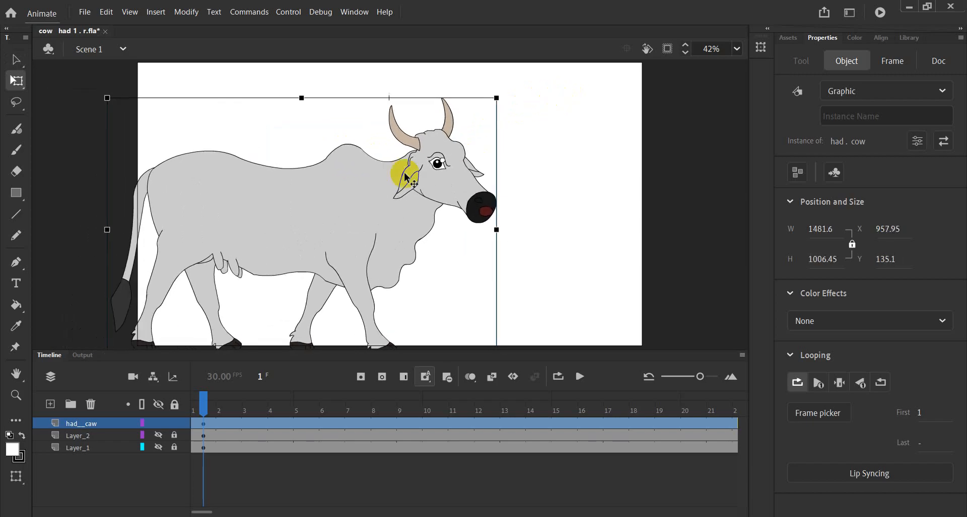
pyautogui.moveTo(371, 182); pyautogui.dragTo(422, 155)
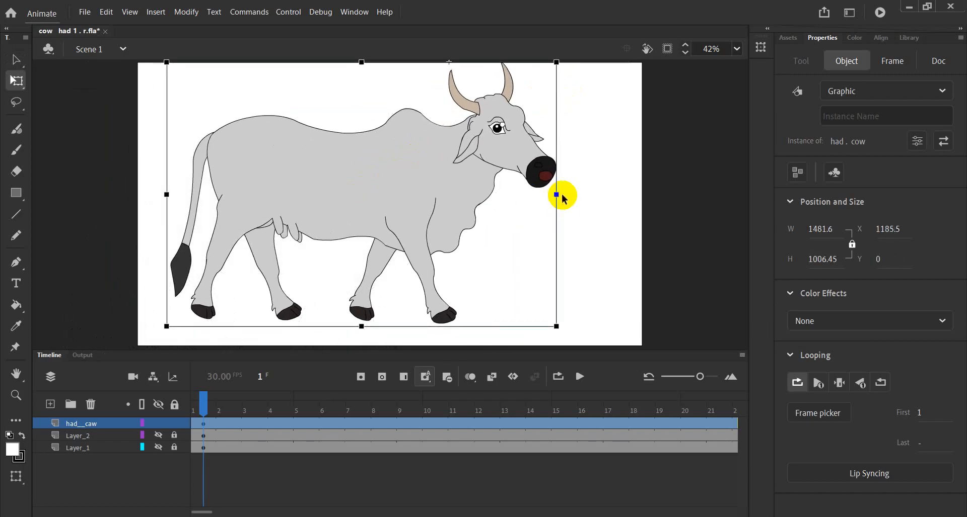
pyautogui.click(572, 189)
# Play the cow's walk animation on the main timeline and return to frame 1
pyautogui.click(215, 379)
pyautogui.click(207, 395)
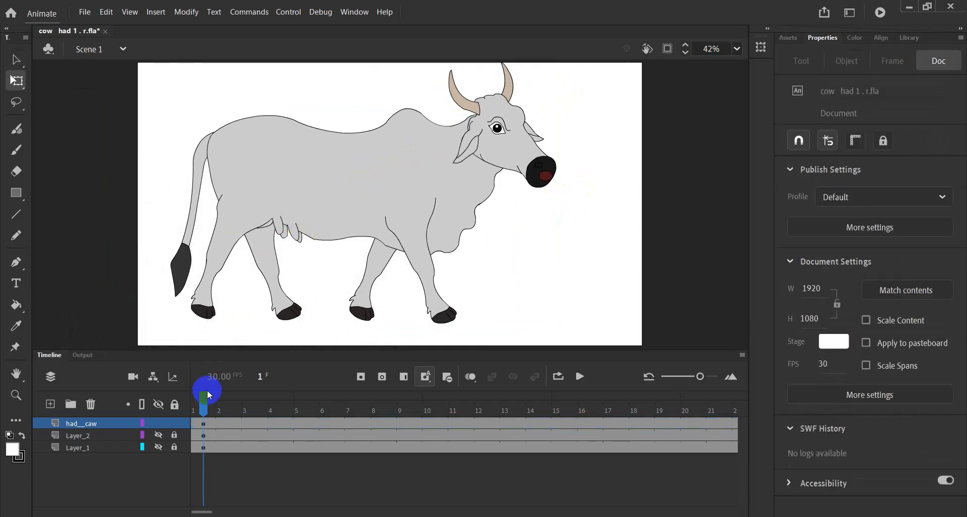
pyautogui.moveTo(203, 400); pyautogui.dragTo(88, 429)
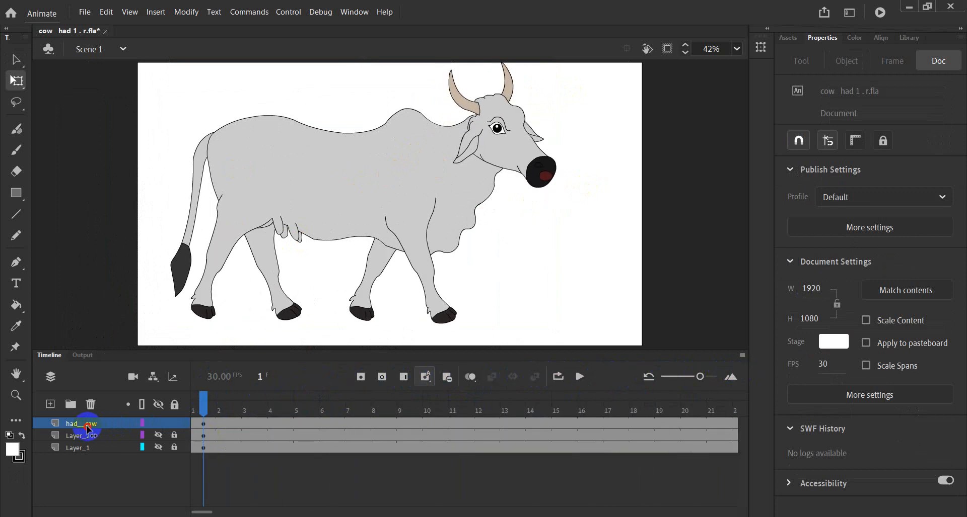
pyautogui.click(582, 377)
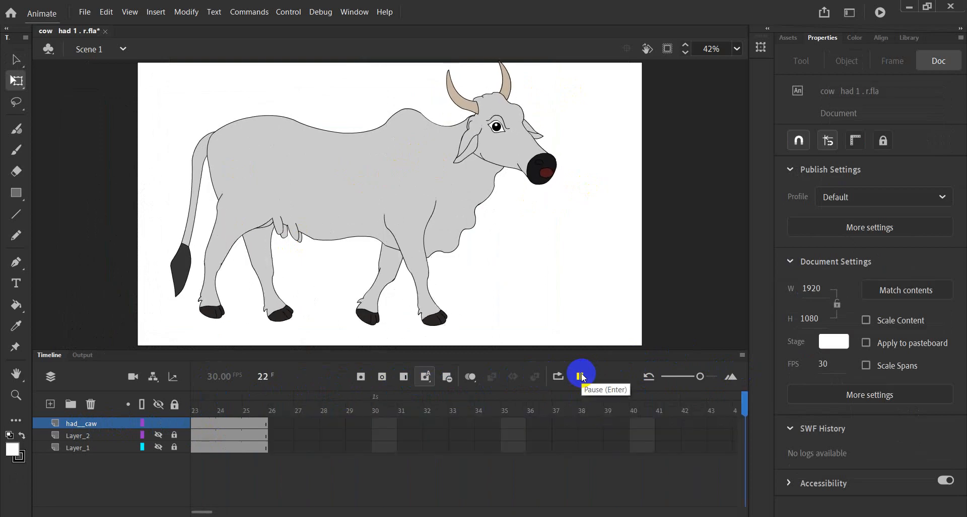
pyautogui.moveTo(239, 403); pyautogui.dragTo(142, 404)
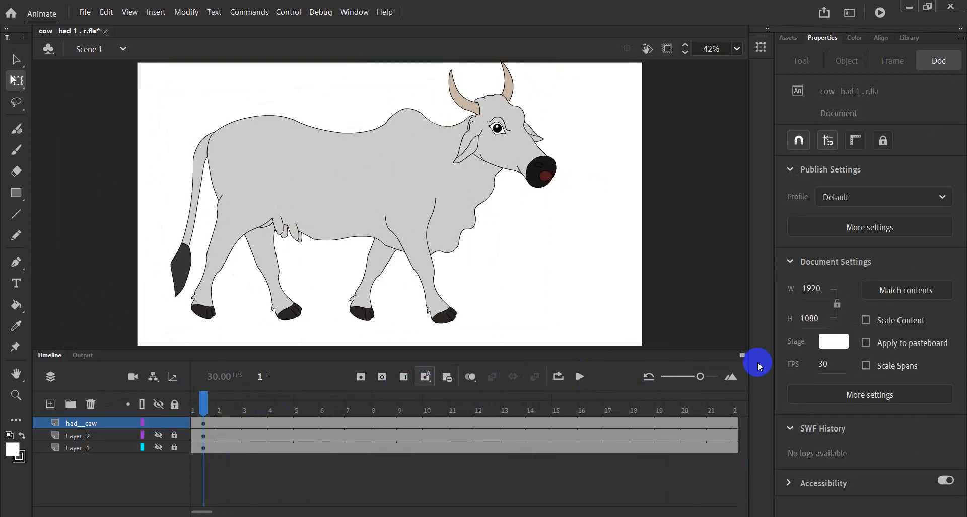
# Open the had . cow symbol and examine which body part sits on the head, left leg and right leg layers
pyautogui.doubleClick(353, 179)
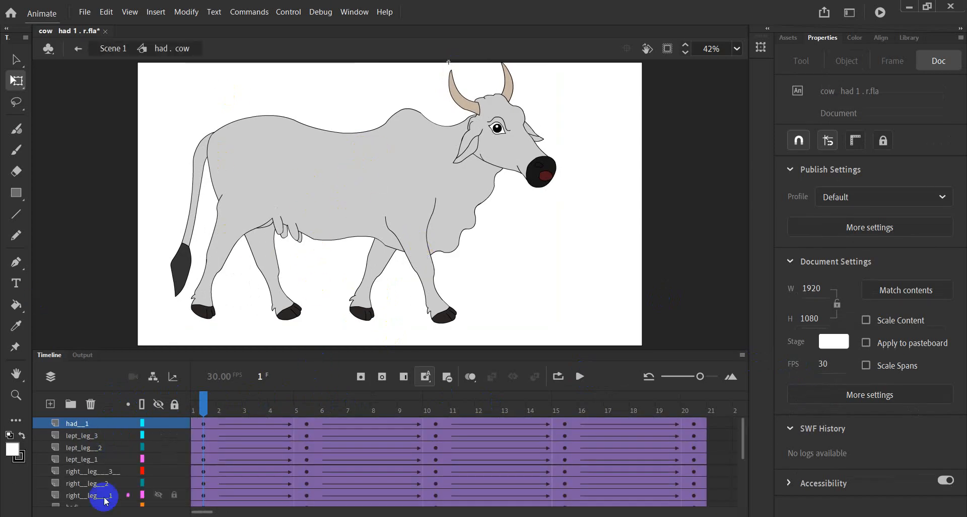
pyautogui.click(76, 424)
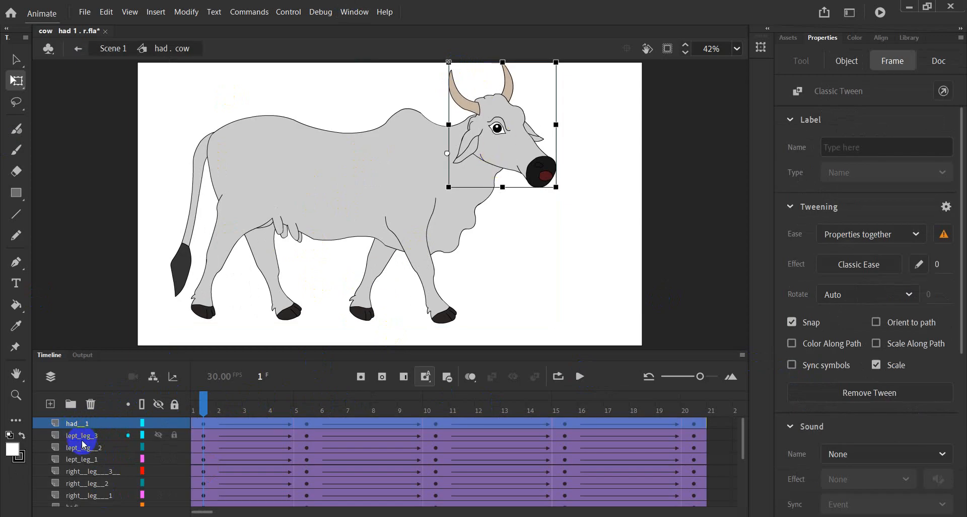
pyautogui.click(80, 437)
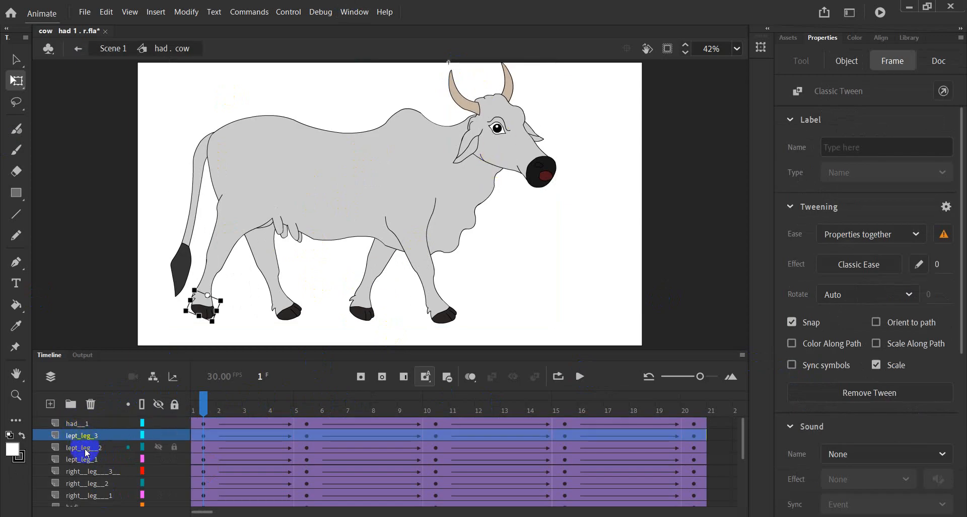
pyautogui.click(88, 454)
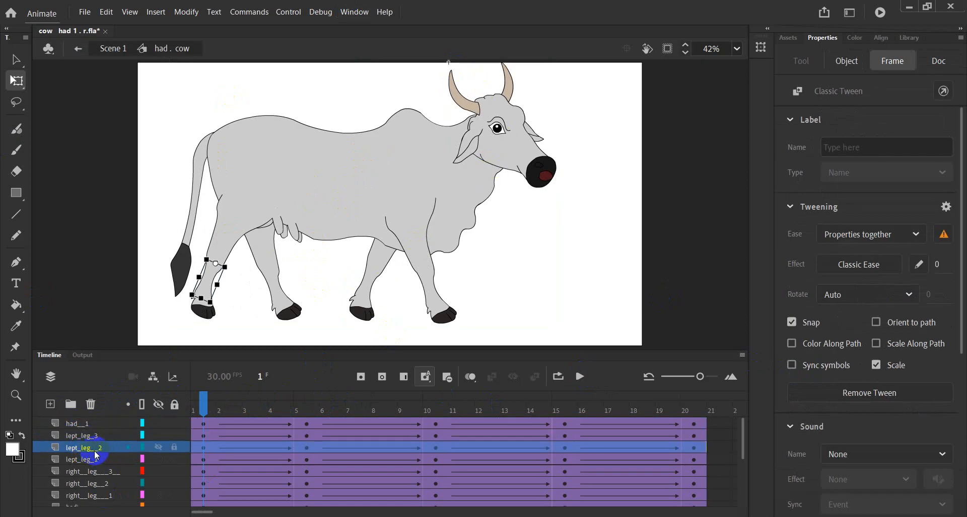
pyautogui.click(171, 382)
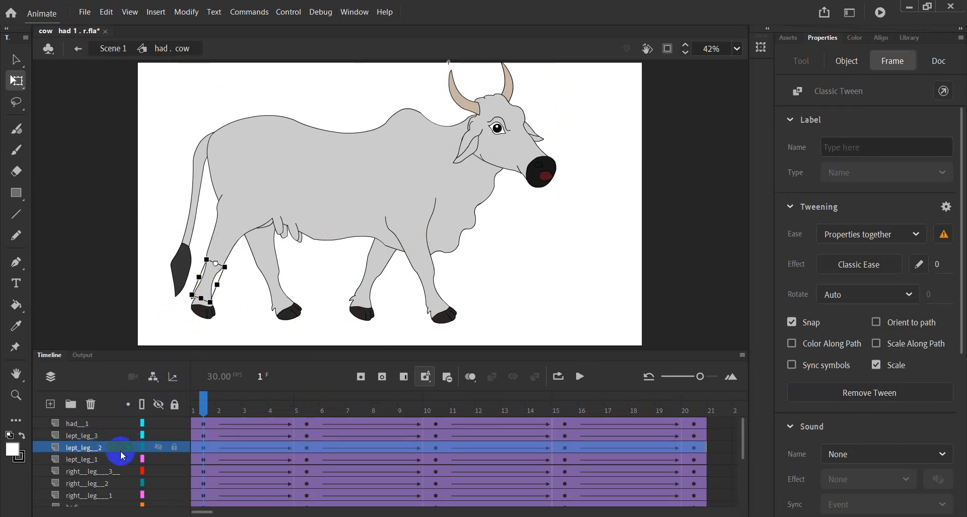
pyautogui.click(105, 461)
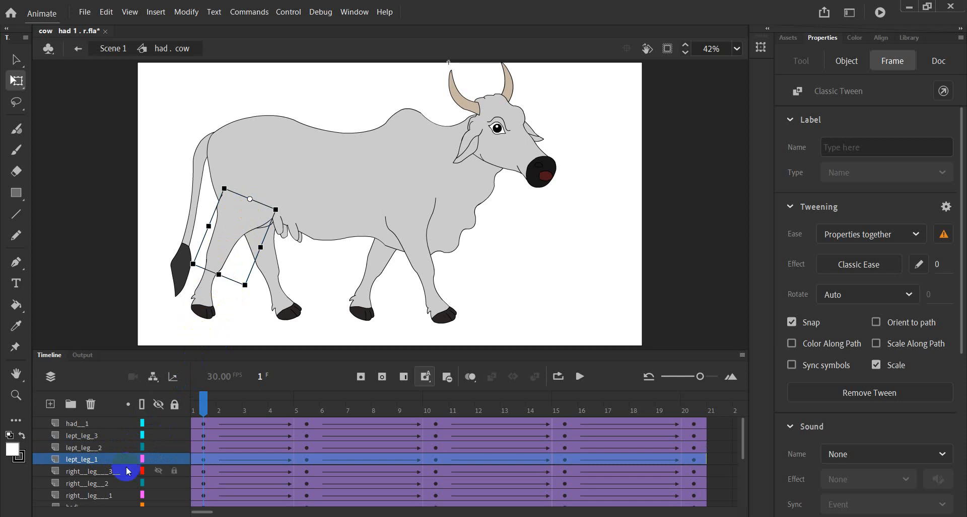
pyautogui.click(100, 472)
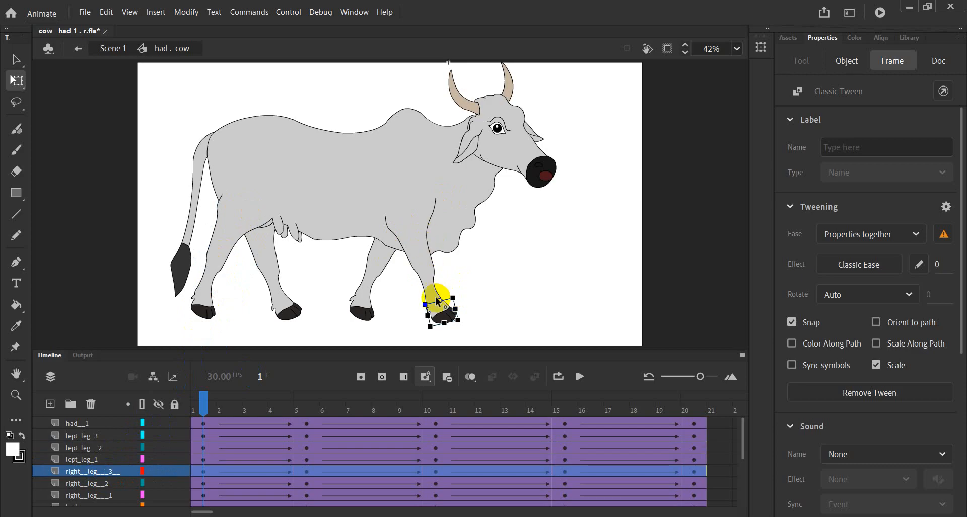
pyautogui.click(92, 490)
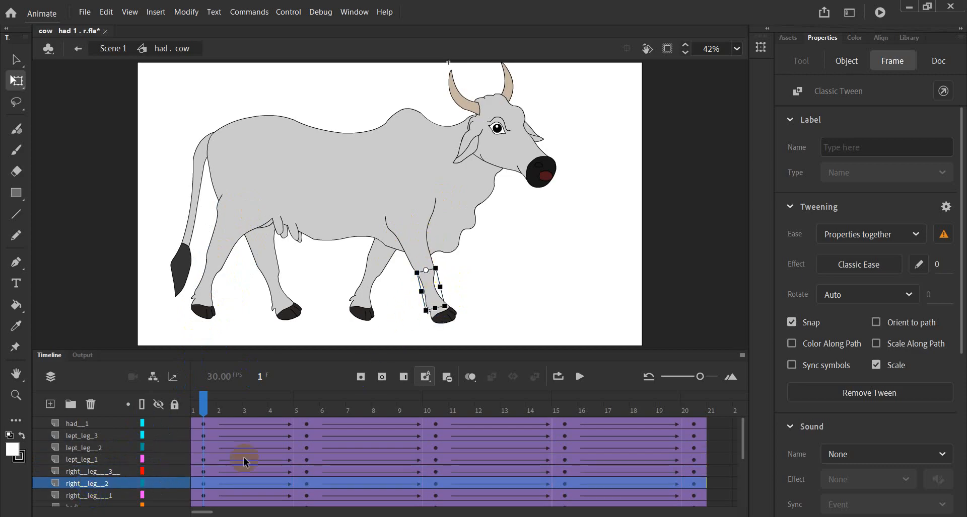
pyautogui.click(111, 496)
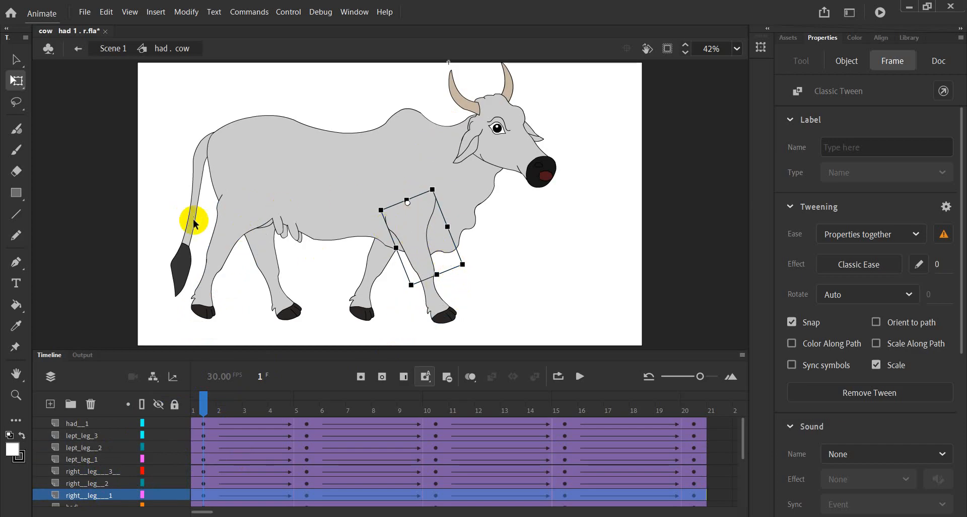
# Rotate the right leg 1 instance slightly clockwise about its upper pivot at frame 1
pyautogui.click(437, 303)
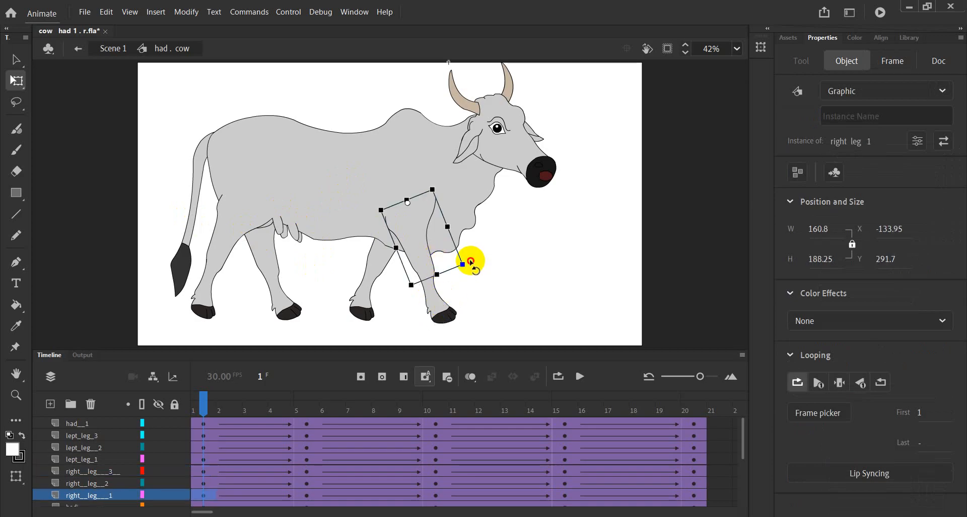
pyautogui.moveTo(470, 261); pyautogui.dragTo(463, 280)
pyautogui.hotkey('ctrl', 'z')
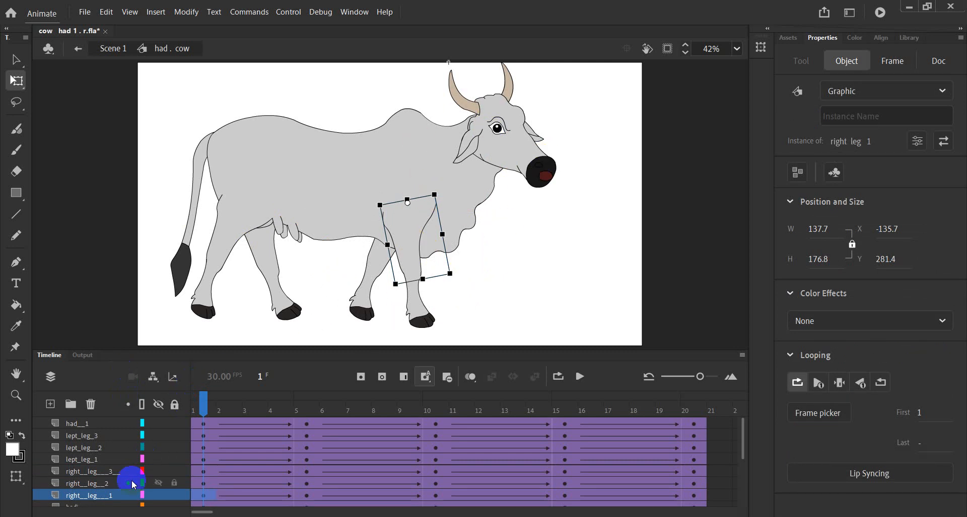
# Examine which body part sits on the bodi, second right leg, second left leg, gola and tall layers
pyautogui.scroll(-2, 133, 486)
pyautogui.click(78, 459)
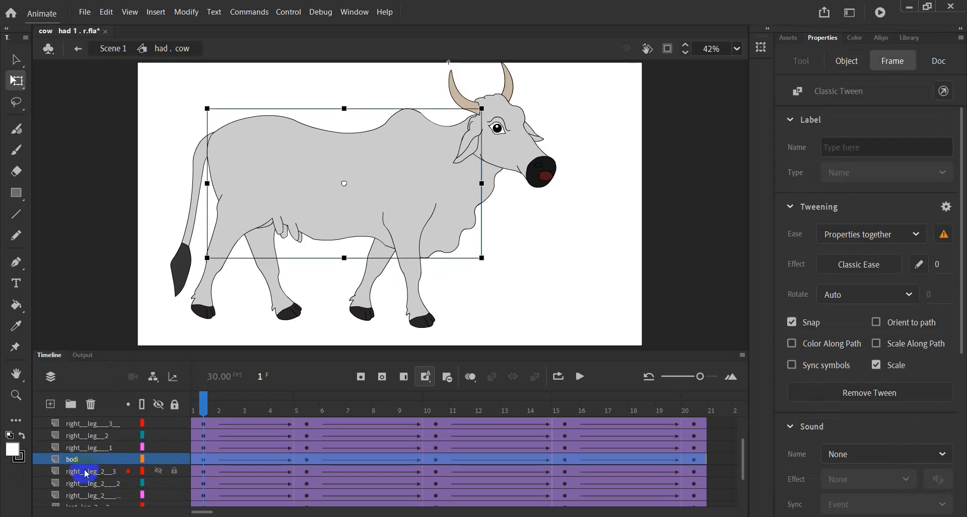
pyautogui.click(87, 472)
pyautogui.click(90, 485)
pyautogui.click(87, 495)
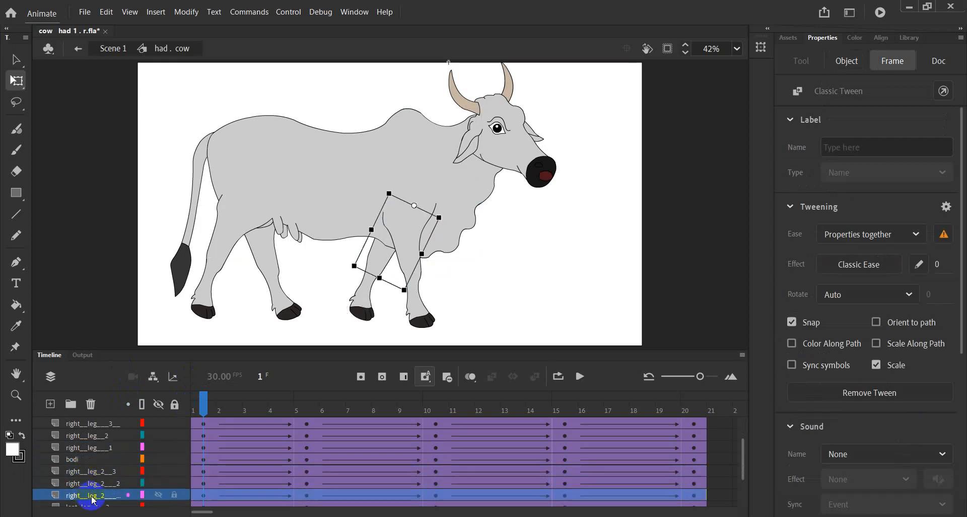
pyautogui.scroll(-1, 93, 488)
pyautogui.click(83, 488)
pyautogui.click(92, 497)
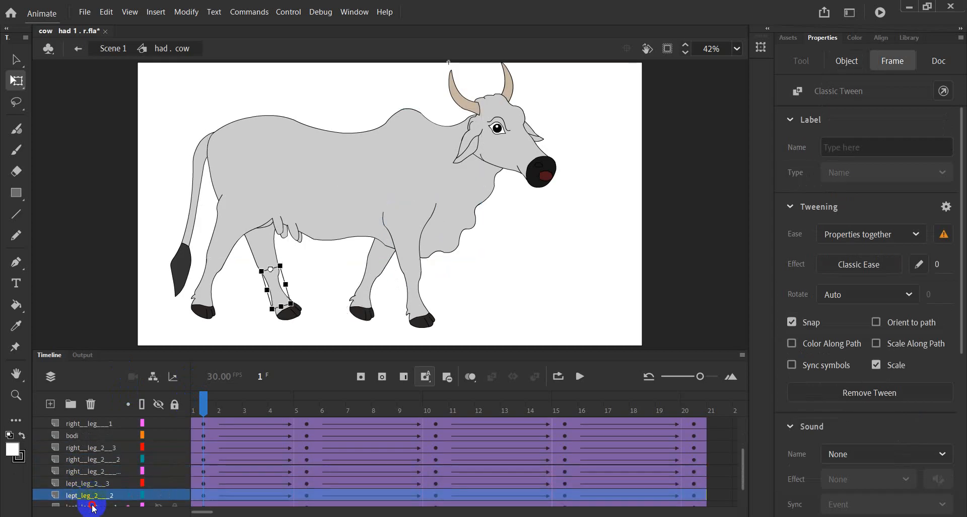
pyautogui.click(93, 507)
pyautogui.scroll(-2, 97, 499)
pyautogui.click(77, 484)
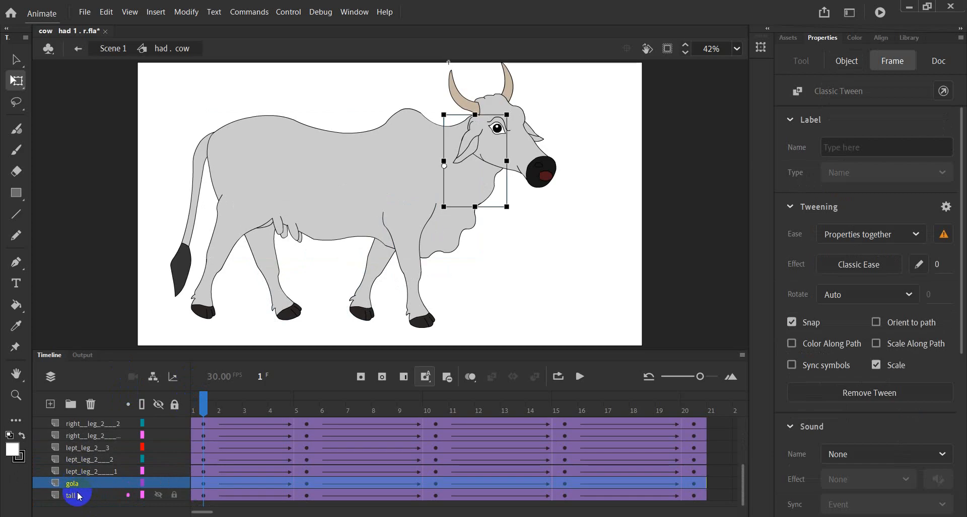
pyautogui.click(78, 495)
pyautogui.scroll(3, 83, 461)
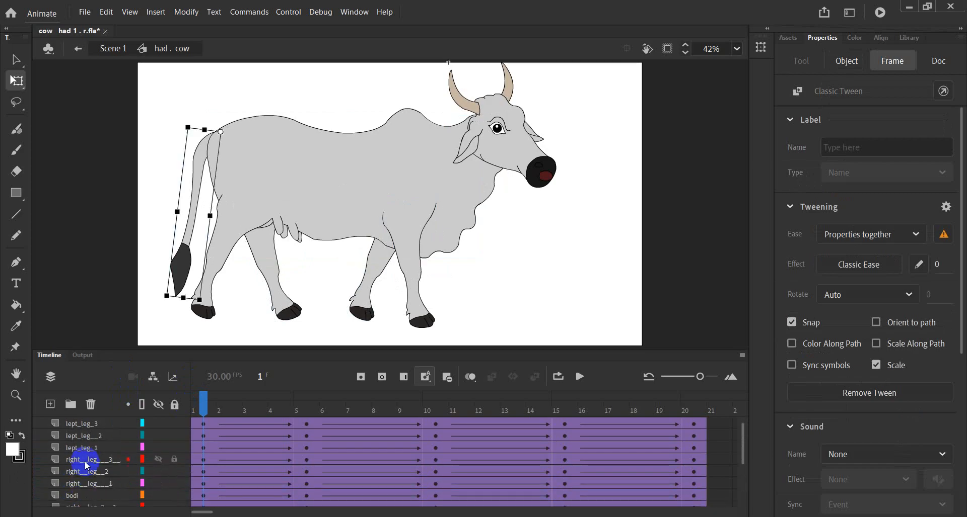
pyautogui.scroll(1, 87, 466)
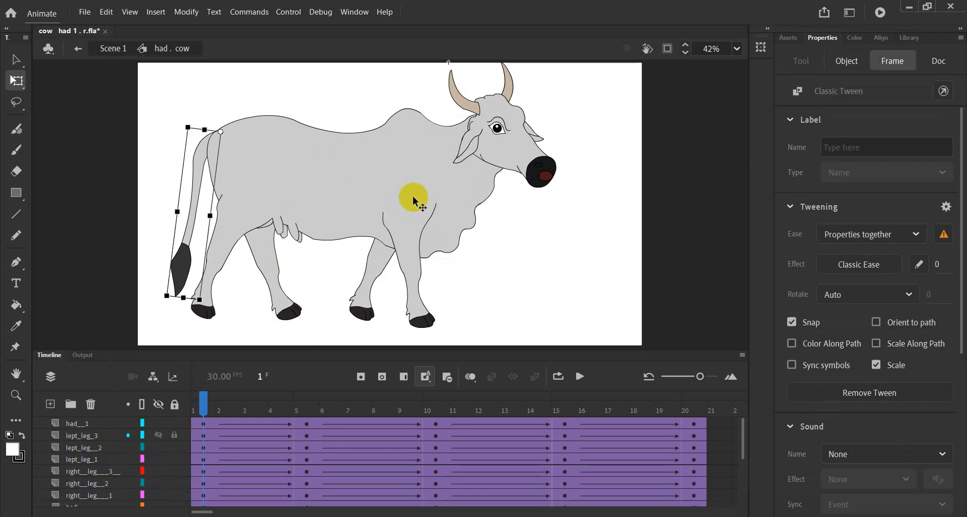
# Deselect the tail, return to Scene 1 and select the had__caw layer
pyautogui.moveTo(204, 401); pyautogui.dragTo(157, 403)
pyautogui.click(618, 73)
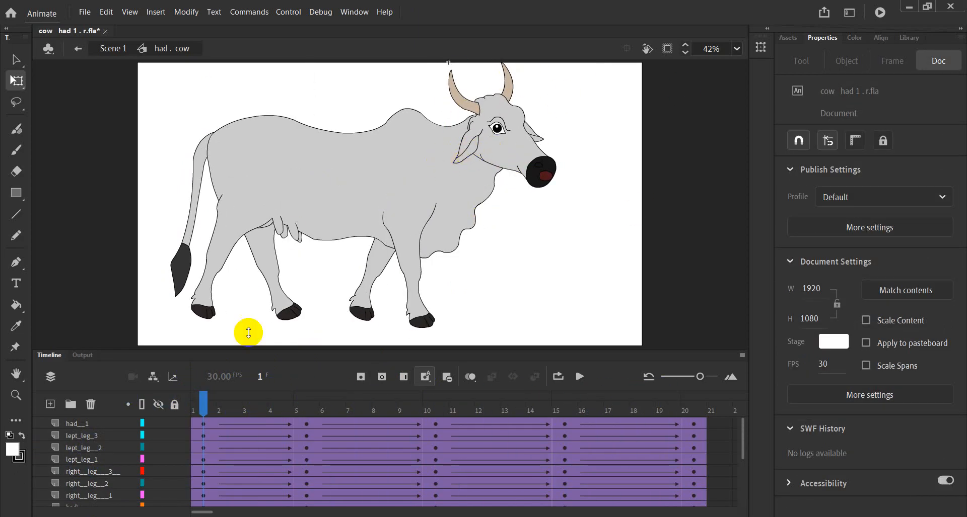
pyautogui.doubleClick(473, 280)
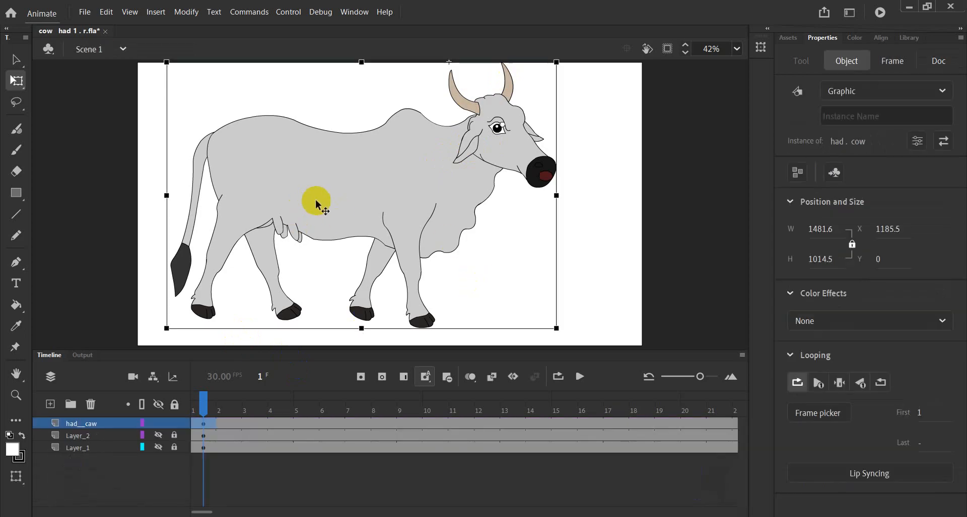
pyautogui.click(96, 426)
# Reopen the had . cow symbol and enter the nested had caw head symbol
pyautogui.doubleClick(356, 176)
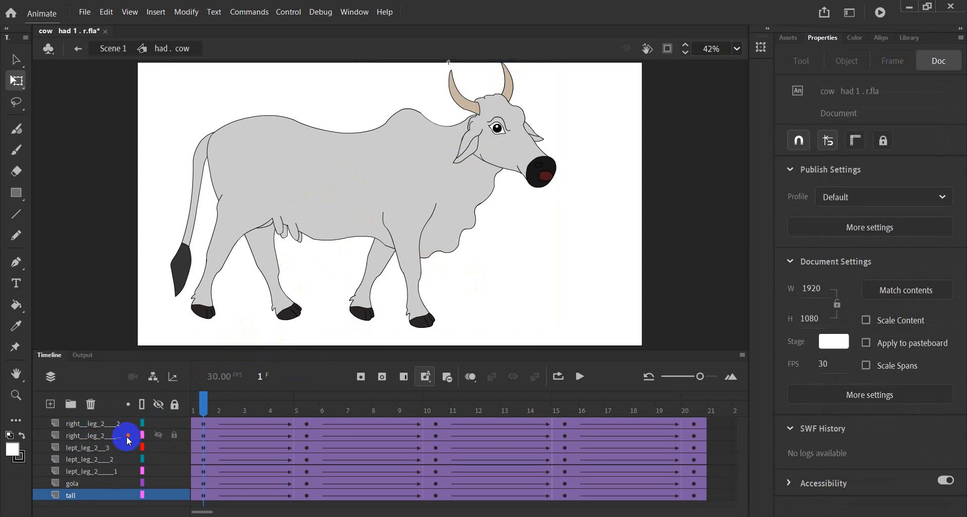
pyautogui.scroll(2, 126, 437)
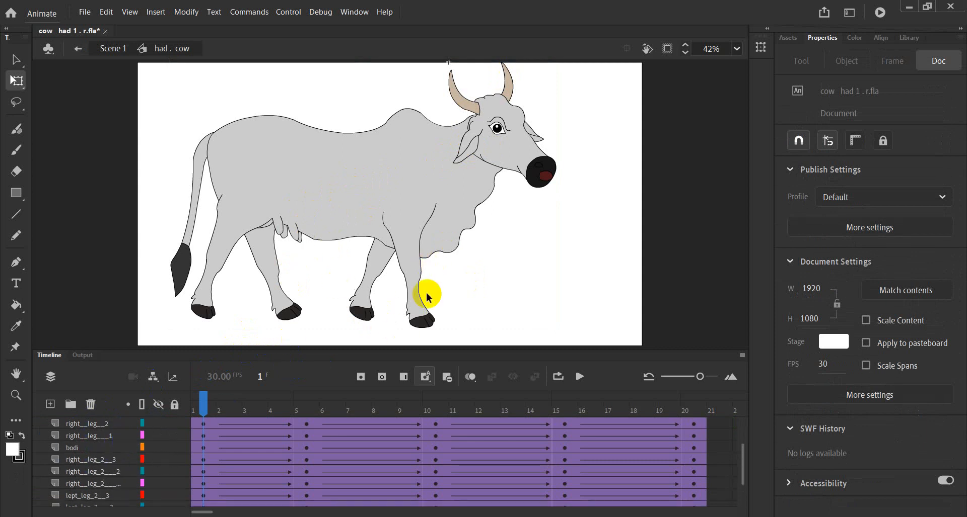
pyautogui.click(497, 142)
pyautogui.doubleClick(500, 144)
pyautogui.click(202, 312)
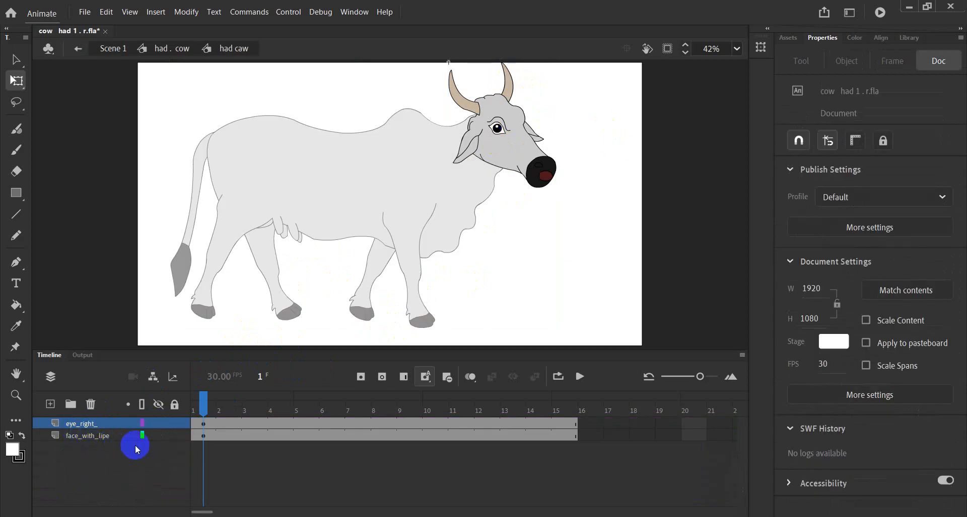
# Enter the face with lipe caw symbol nested in the head to view its layers
pyautogui.click(507, 146)
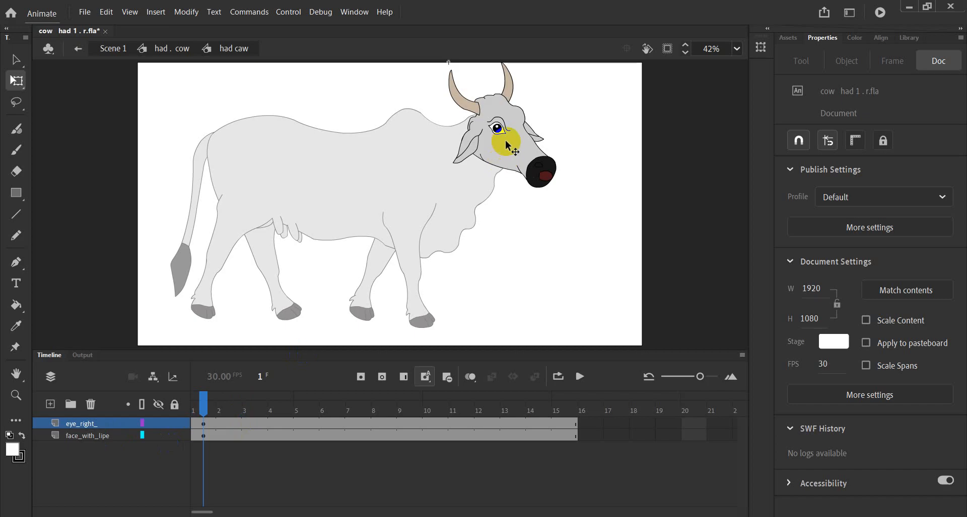
pyautogui.doubleClick(497, 146)
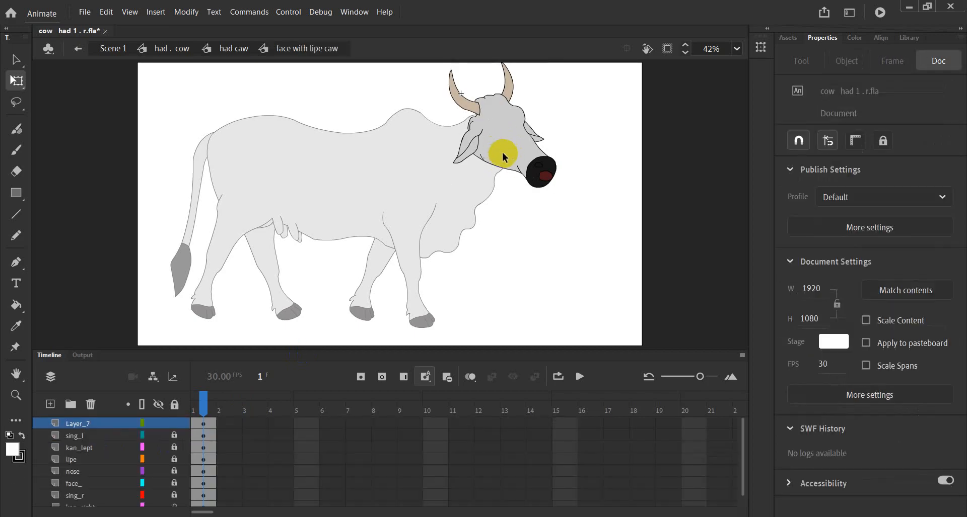
pyautogui.click(324, 267)
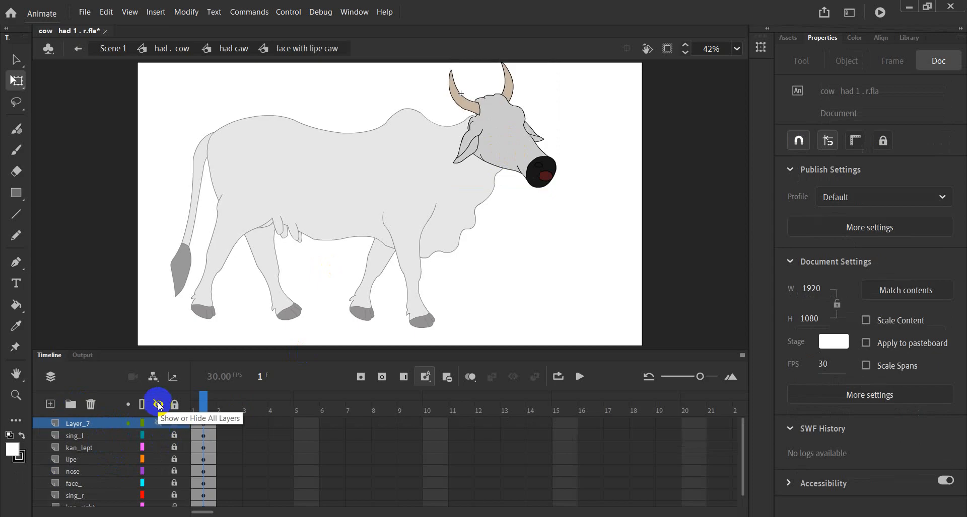
# Hide the sing_l, kan_lept, lipe, nose, face_, sing_r and kan_right_ layers one after another to examine the head parts they contain
pyautogui.click(159, 435)
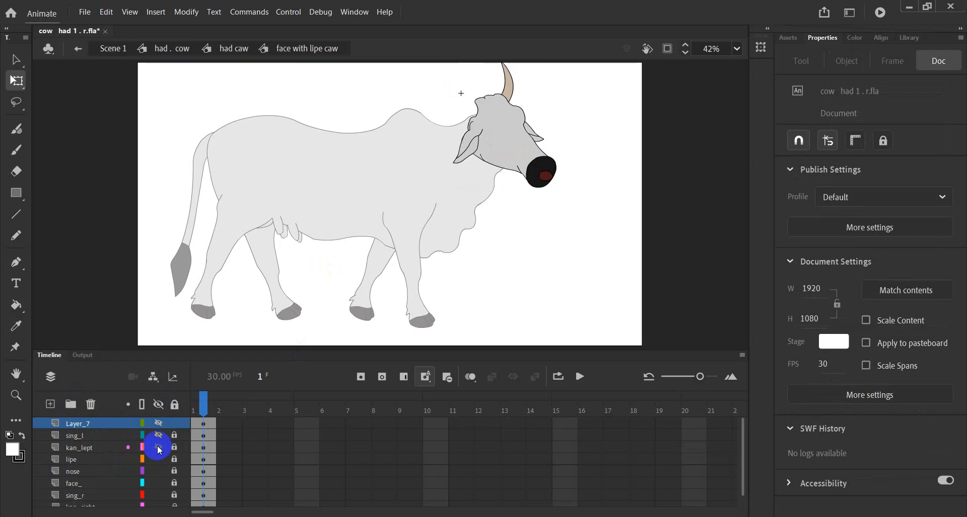
pyautogui.click(158, 446)
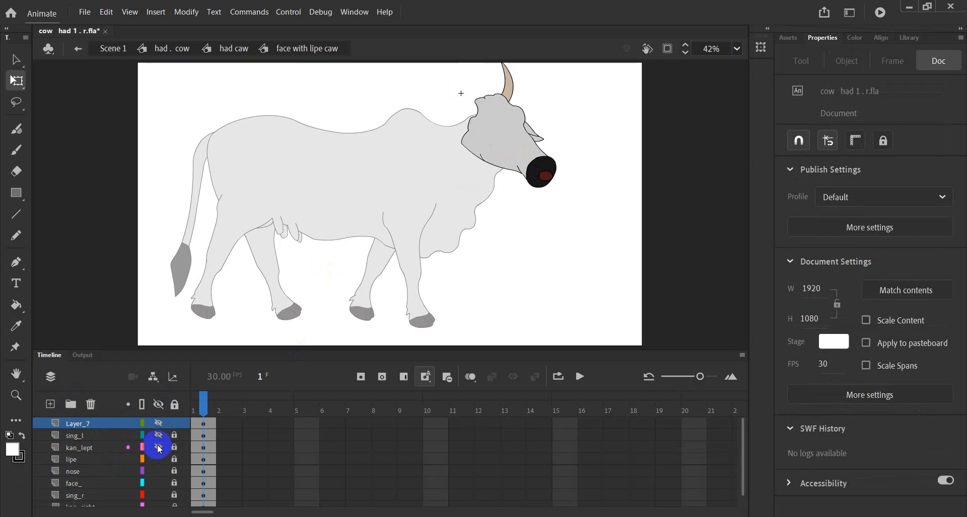
pyautogui.click(158, 472)
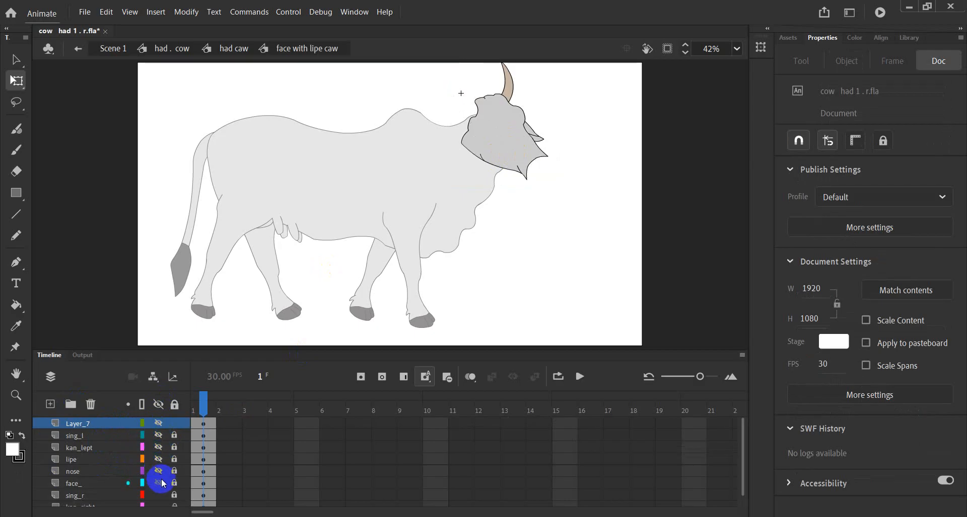
pyautogui.click(158, 483)
pyautogui.click(158, 484)
pyautogui.click(158, 484)
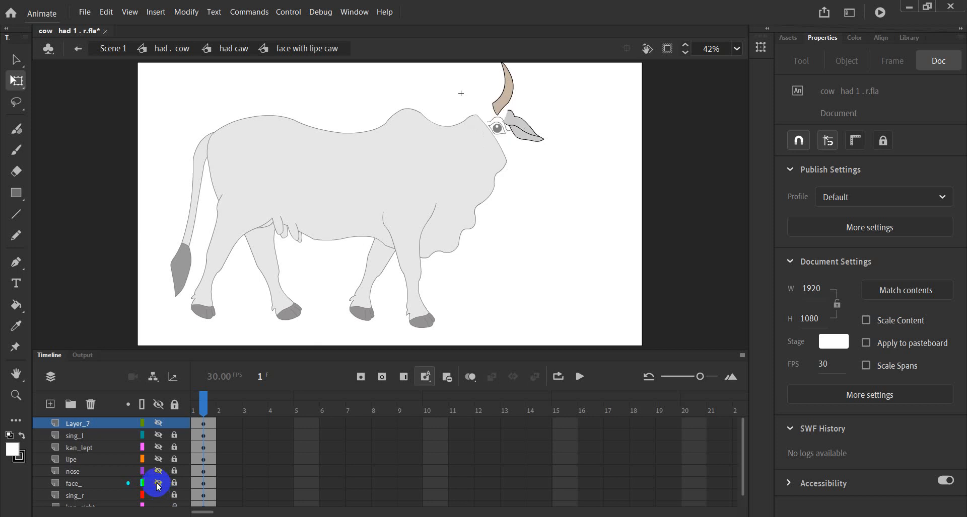
pyautogui.scroll(-1, 158, 494)
pyautogui.click(158, 495)
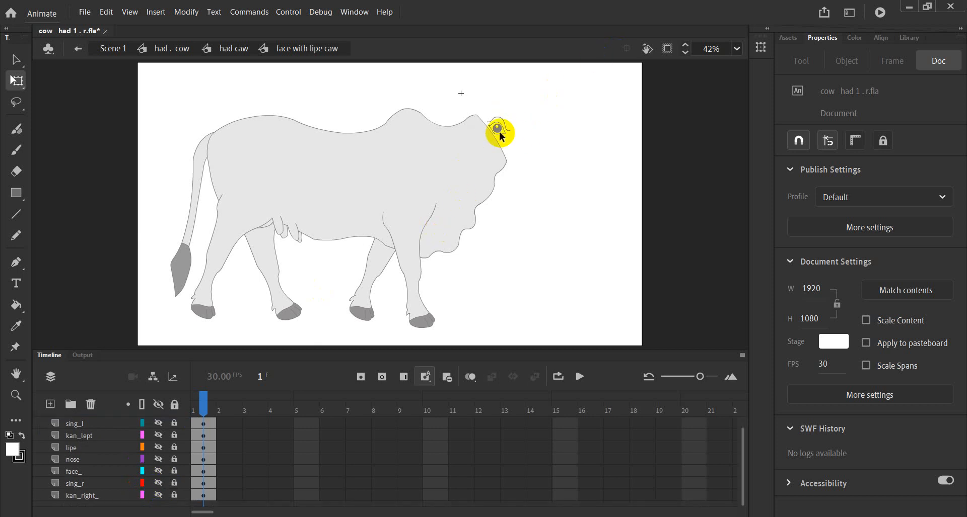
# Show all of the face symbol's layers again and return to the had caw symbol
pyautogui.scroll(1, 153, 461)
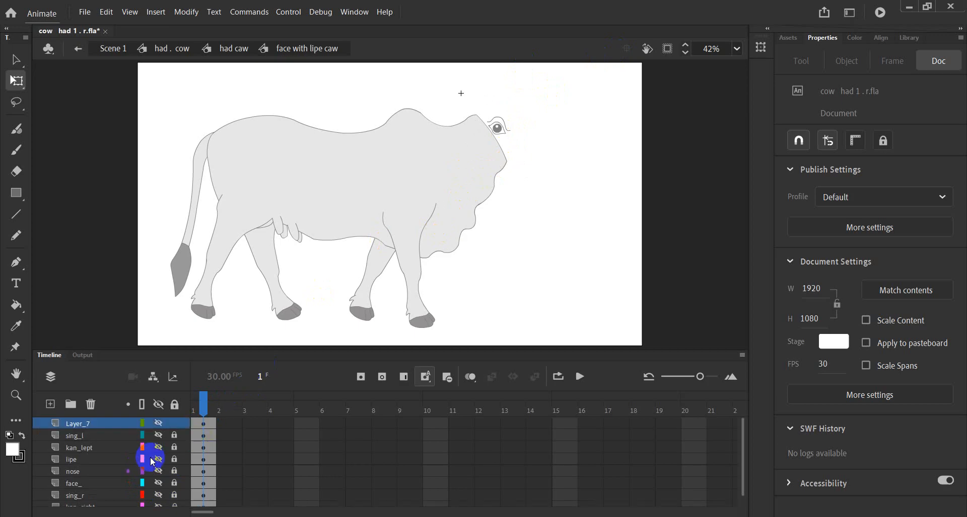
pyautogui.click(158, 405)
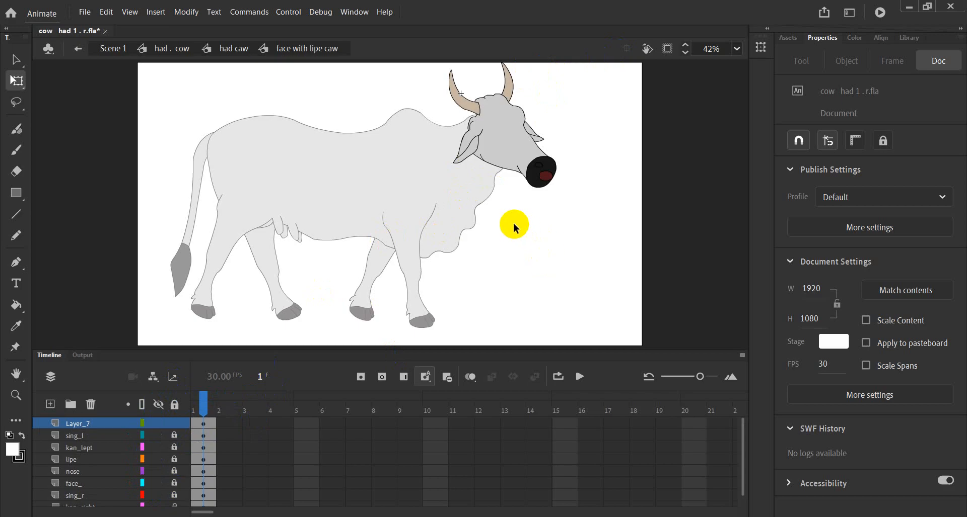
pyautogui.scroll(-1, 98, 443)
pyautogui.scroll(1, 98, 441)
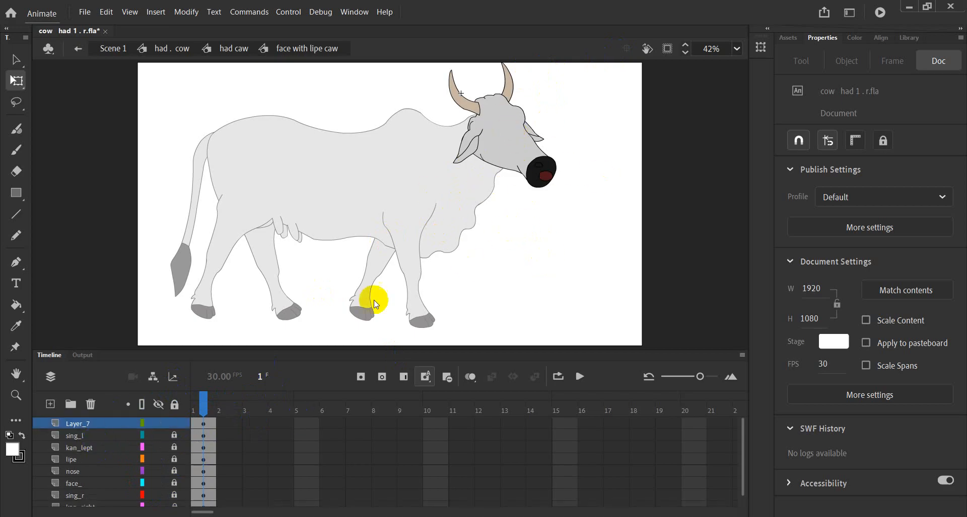
pyautogui.doubleClick(501, 262)
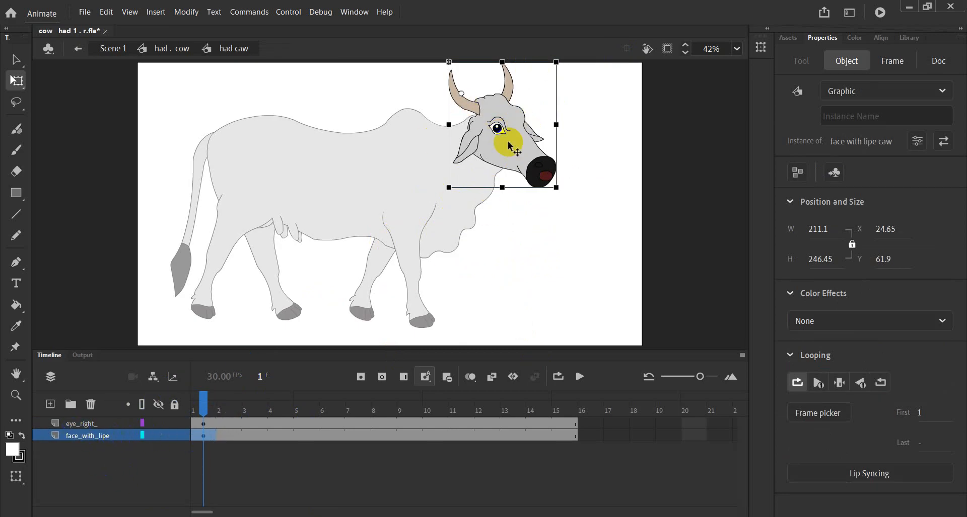
# Try moving the face artwork to the left without the eye, and undo the move
pyautogui.moveTo(495, 147); pyautogui.dragTo(468, 146)
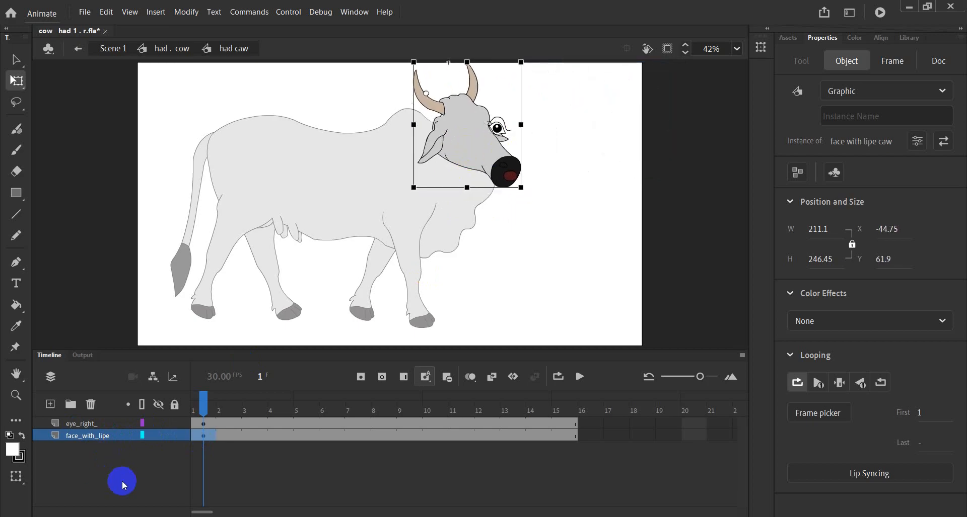
pyautogui.hotkey('ctrl', 'z')
pyautogui.hotkey('ctrl', 'z')
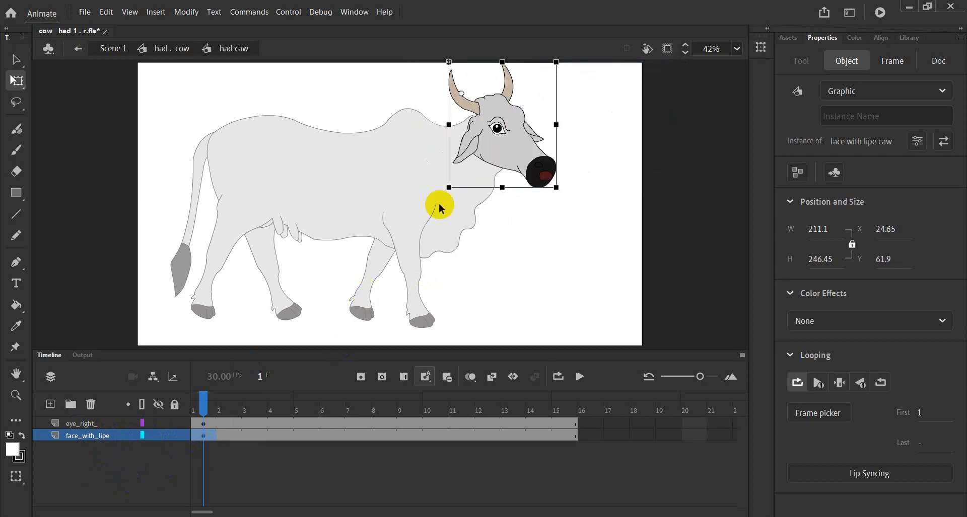
# Select the eye_right_ and face_with_lipe layers together, move the whole head away from the body, and undo the move
pyautogui.click(105, 424)
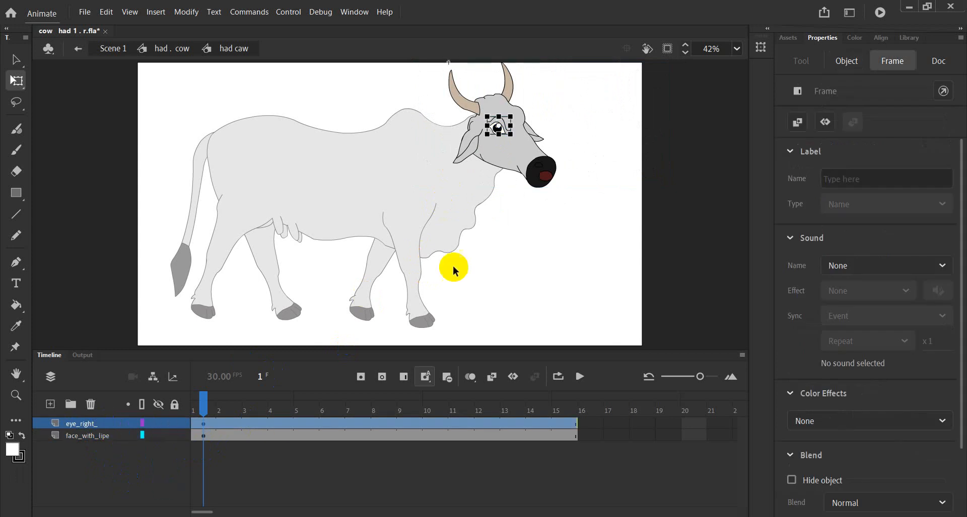
pyautogui.keyDown('shift'); pyautogui.click(83, 436); pyautogui.keyUp('shift')
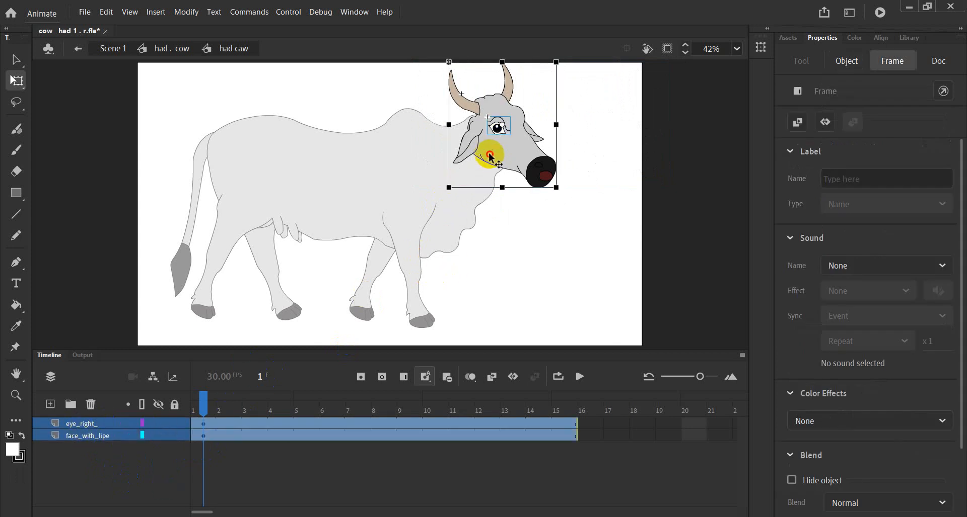
pyautogui.moveTo(491, 157); pyautogui.dragTo(578, 161)
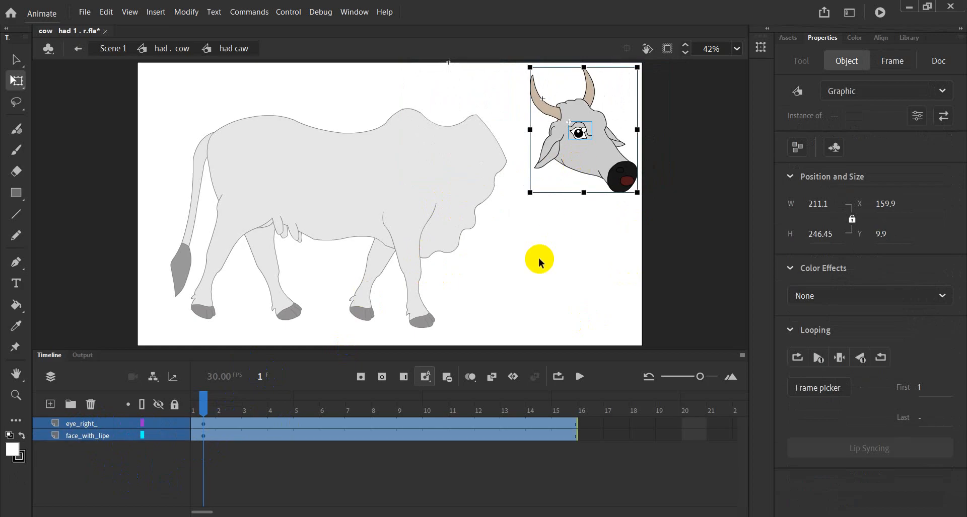
pyautogui.hotkey('ctrl', 'z')
pyautogui.hotkey('ctrl', 'z')
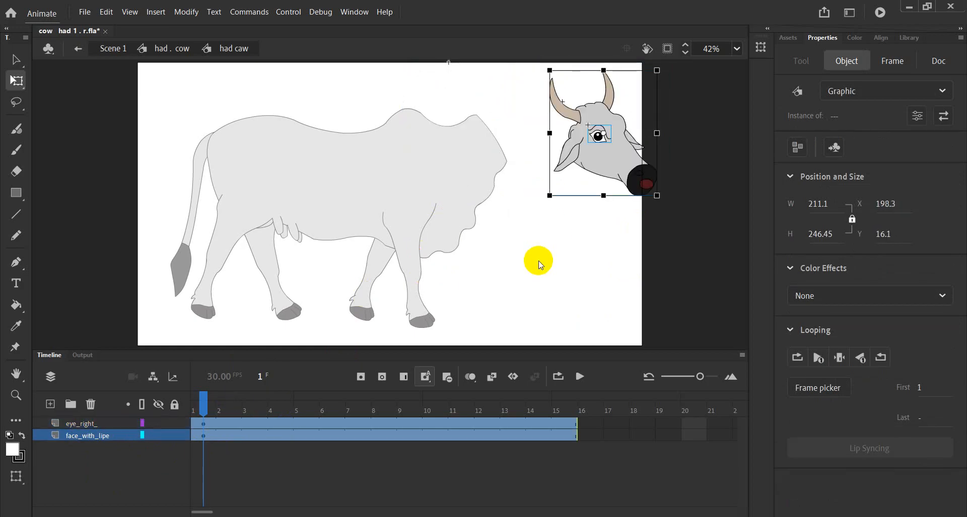
pyautogui.hotkey('ctrl', 'z')
pyautogui.click(538, 261)
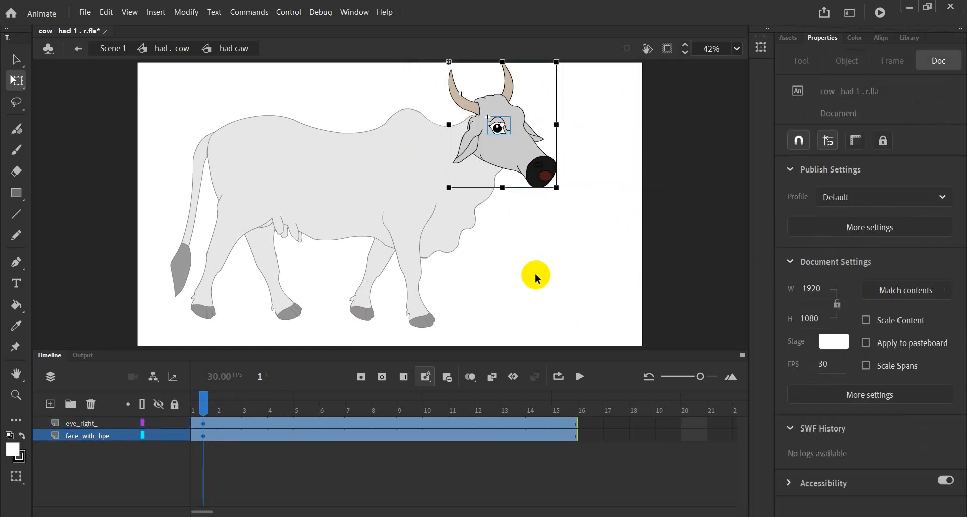
# Return to the had . cow symbol and check the bodi instance's extent by selecting and deselecting it
pyautogui.doubleClick(532, 201)
pyautogui.click(403, 183)
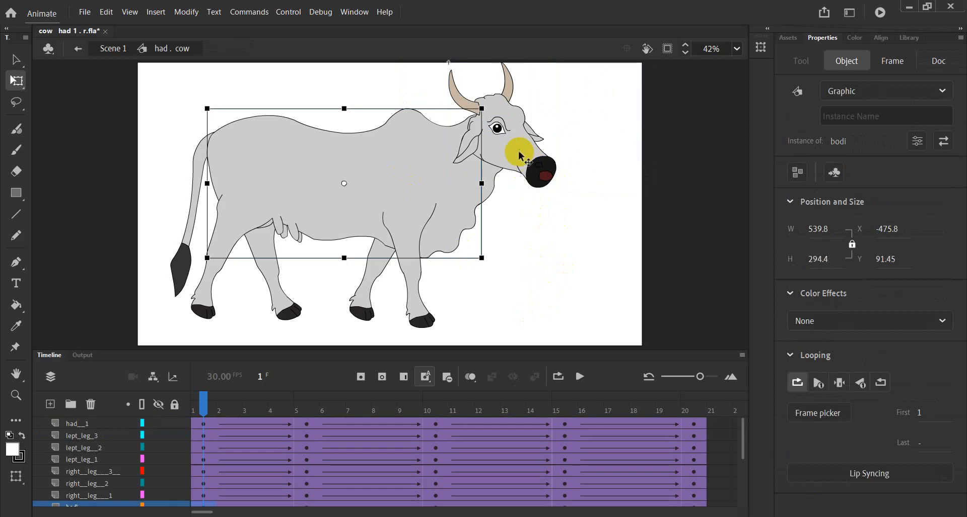
pyautogui.click(546, 211)
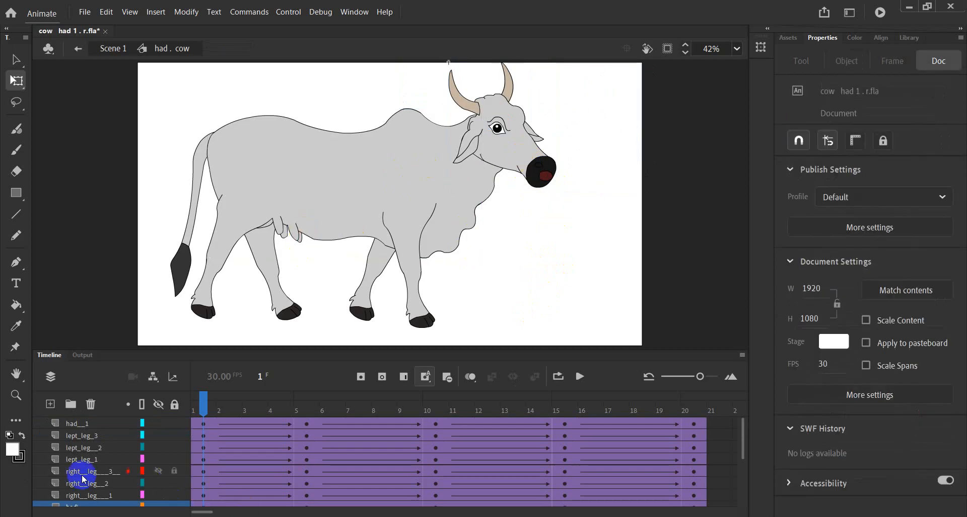
# Examine which parts sit on the lept_leg_1, lept_leg__2, right__leg__2 and bodi layers
pyautogui.click(82, 460)
pyautogui.click(87, 448)
pyautogui.click(91, 485)
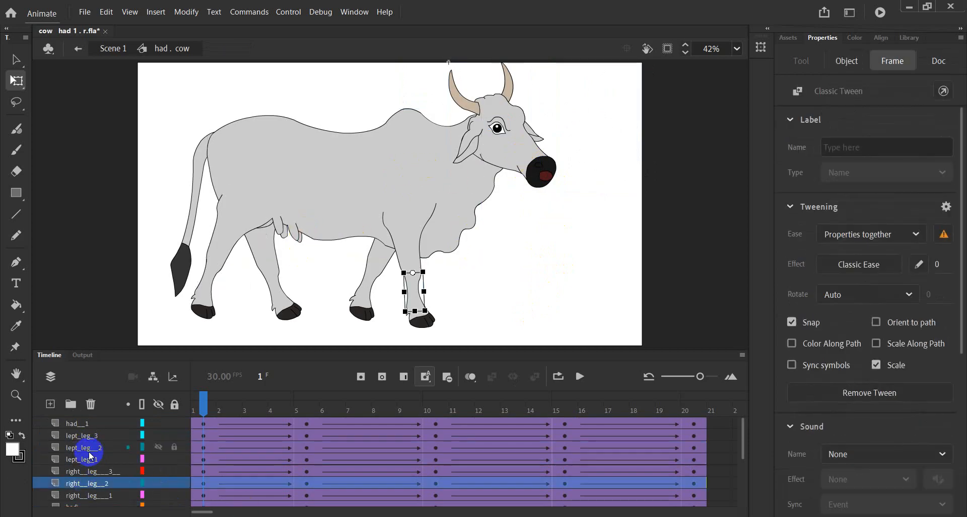
pyautogui.click(89, 453)
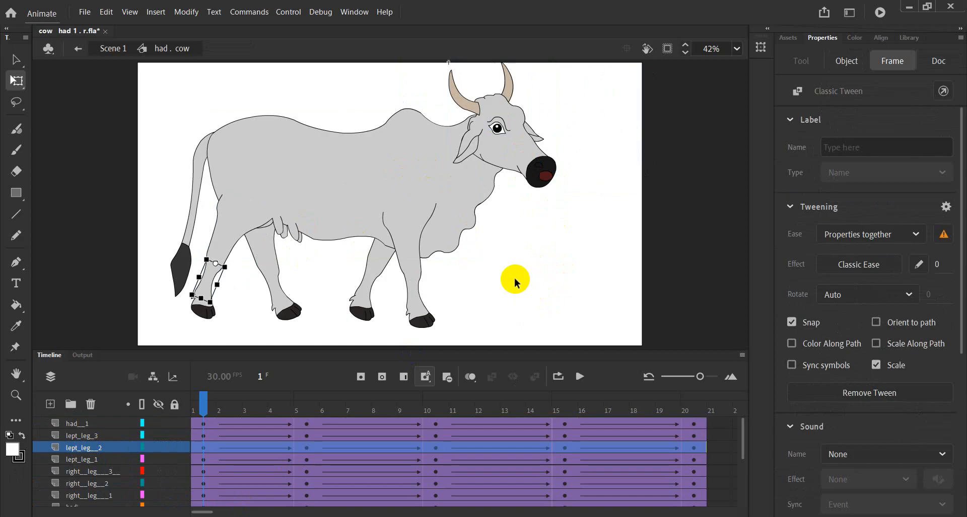
pyautogui.click(443, 160)
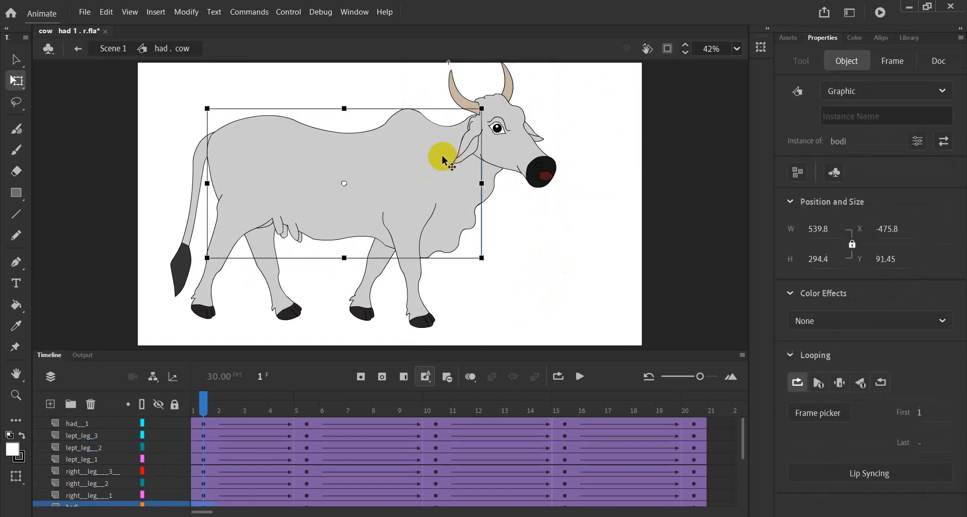
# Return to Scene 1 and select the had__caw layer
pyautogui.doubleClick(511, 210)
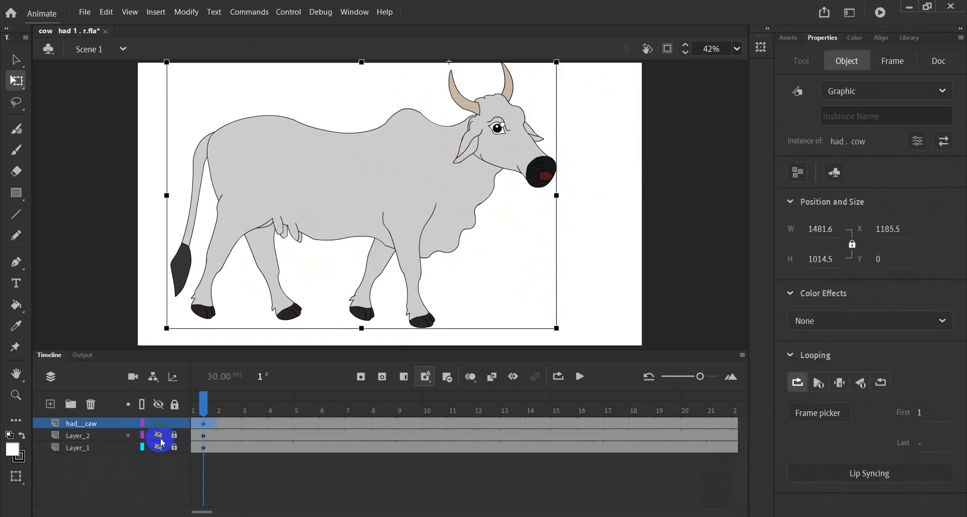
pyautogui.click(123, 426)
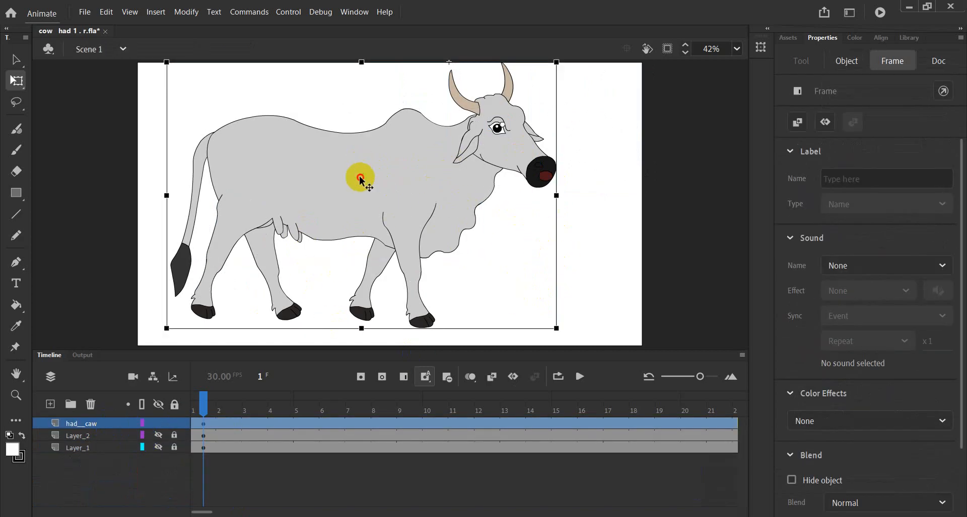
# Scale the had . cow instance down to about 748 by 512 and reposition it in the stage's upper left area
pyautogui.moveTo(360, 177); pyautogui.dragTo(514, 187)
pyautogui.click(736, 49)
pyautogui.click(748, 63)
pyautogui.click(737, 49)
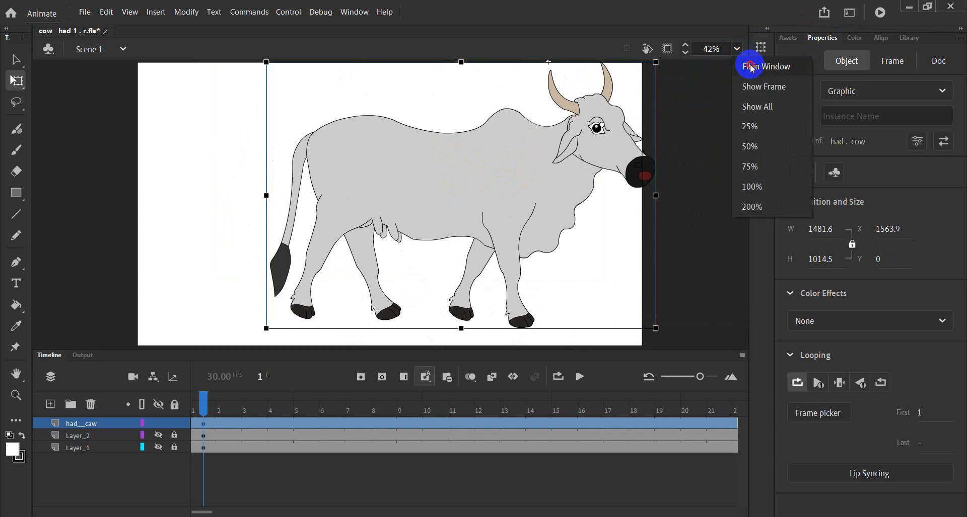
pyautogui.click(741, 65)
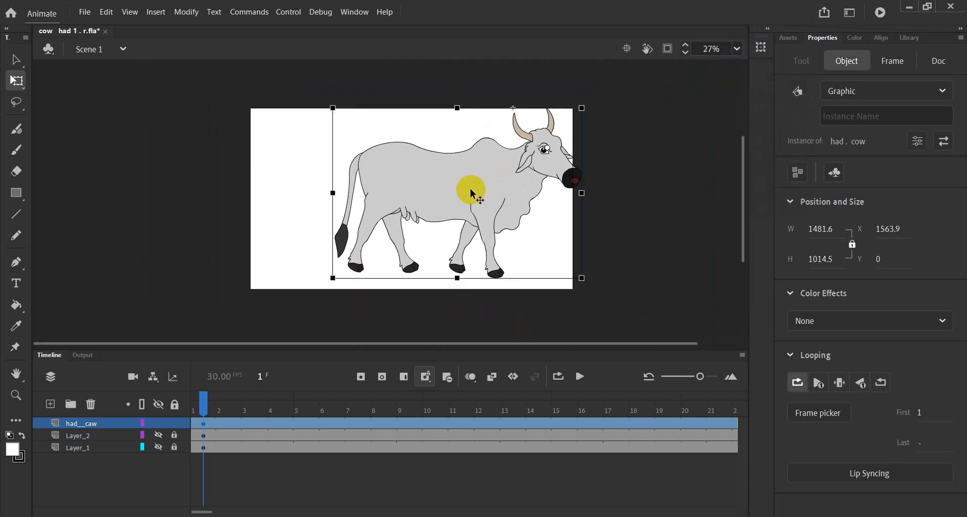
pyautogui.moveTo(582, 108); pyautogui.dragTo(564, 125)
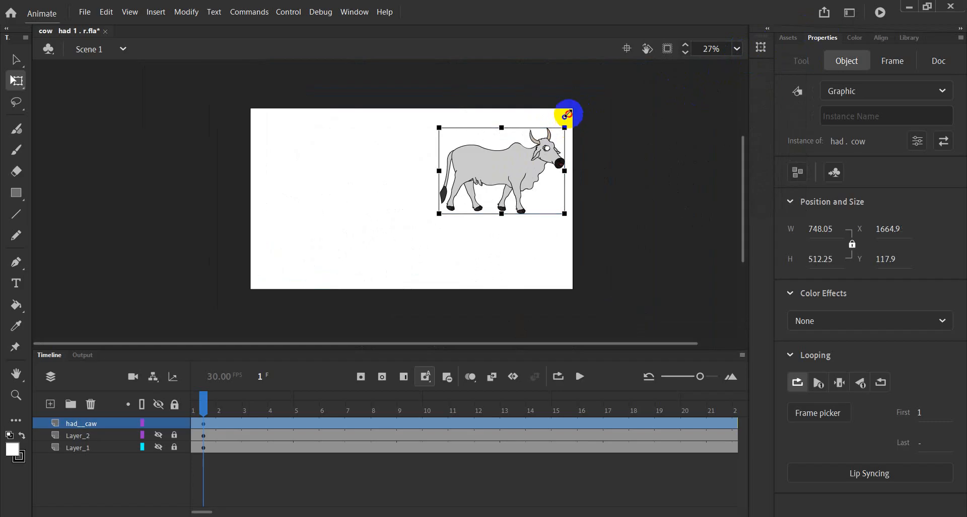
pyautogui.moveTo(534, 172); pyautogui.dragTo(328, 170)
# Reopen the had . cow symbol, try moving the bodi instance away from the legs, and undo the move
pyautogui.click(351, 136)
pyautogui.doubleClick(345, 160)
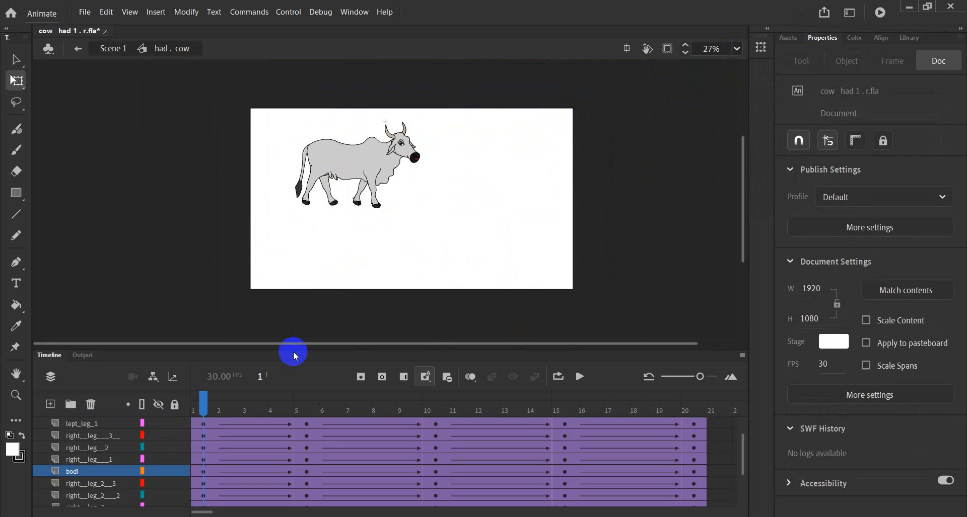
pyautogui.click(361, 164)
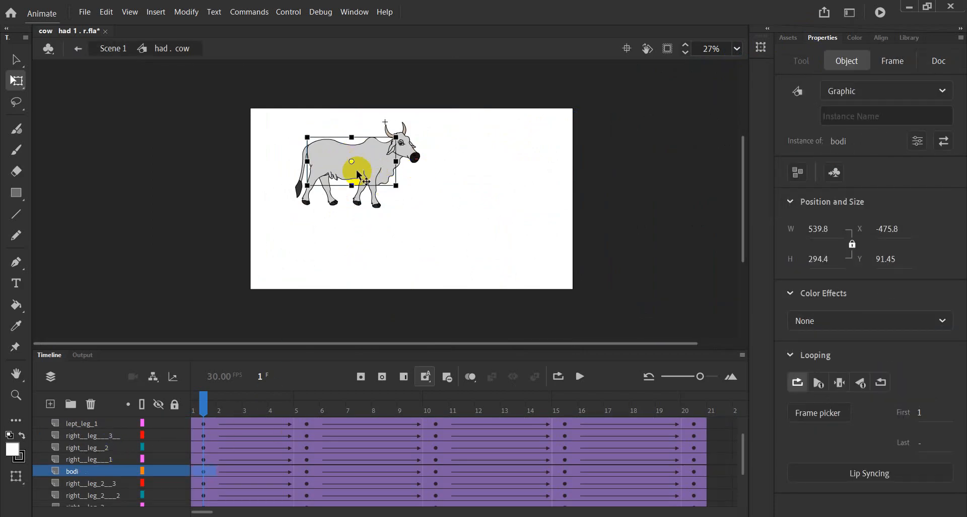
pyautogui.moveTo(337, 158); pyautogui.dragTo(548, 172)
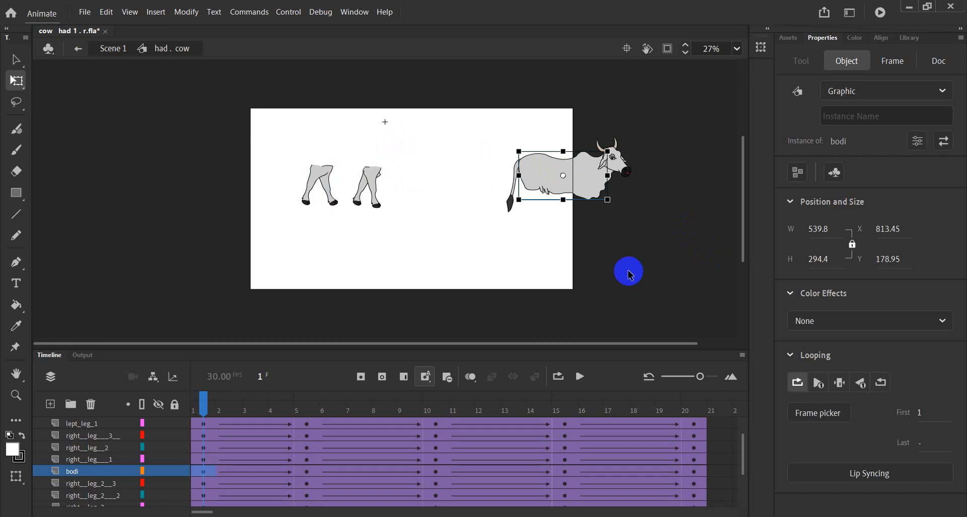
pyautogui.hotkey('ctrl', 'z')
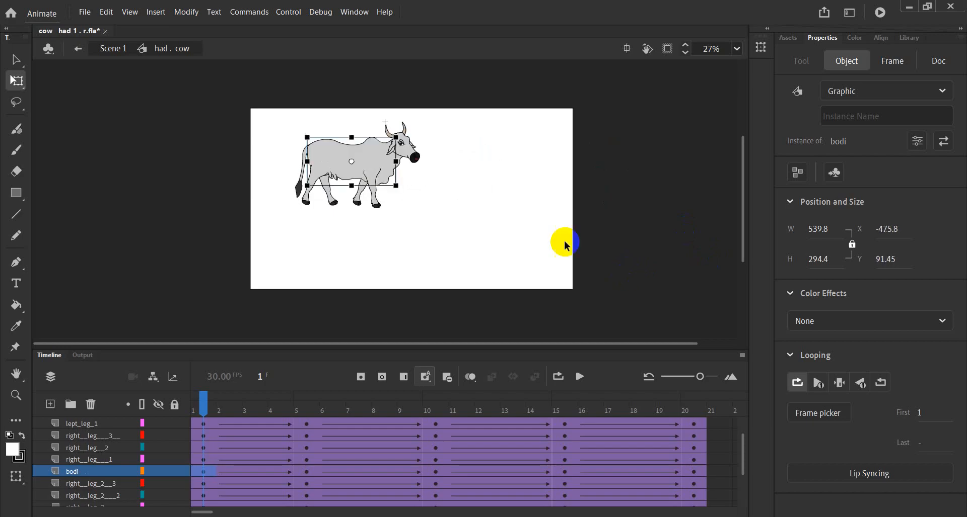
pyautogui.click(474, 214)
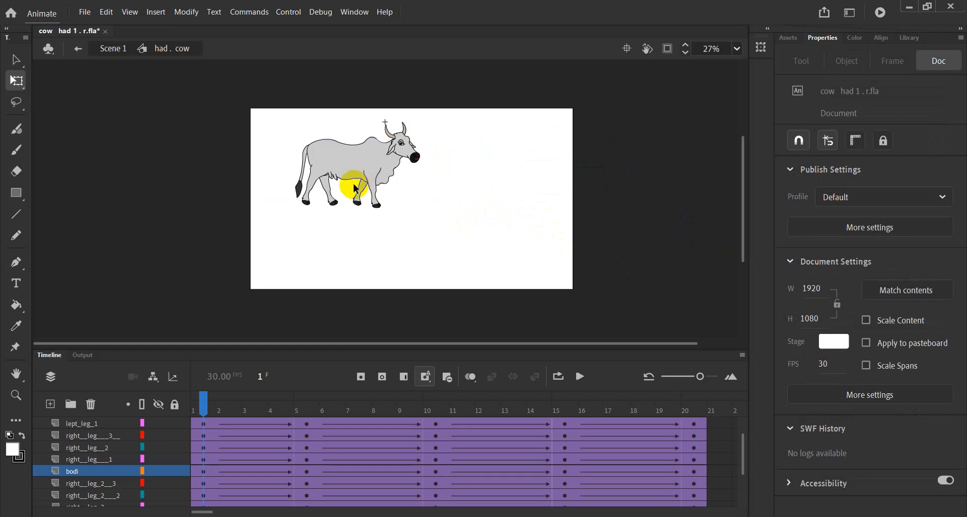
# Go back to Scene 1 and undo the cow's previous scaling and moves
pyautogui.hotkey('ctrl', 'e')
pyautogui.hotkey('ctrl', 'z')
pyautogui.hotkey('ctrl', 'z')
pyautogui.hotkey('ctrl', 'z')
pyautogui.hotkey('ctrl', 'z')
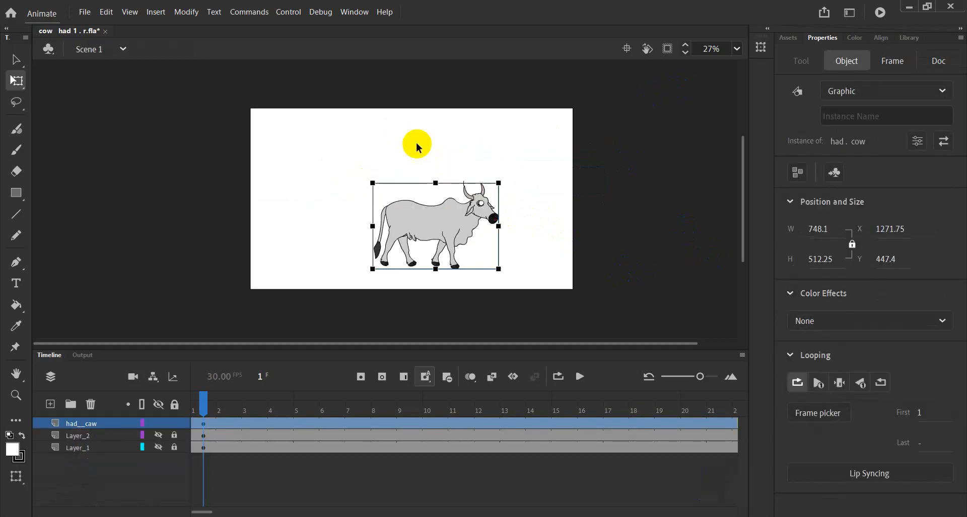
pyautogui.hotkey('ctrl', 'z')
pyautogui.hotkey('ctrl', 'z')
pyautogui.hotkey('ctrl', 'z')
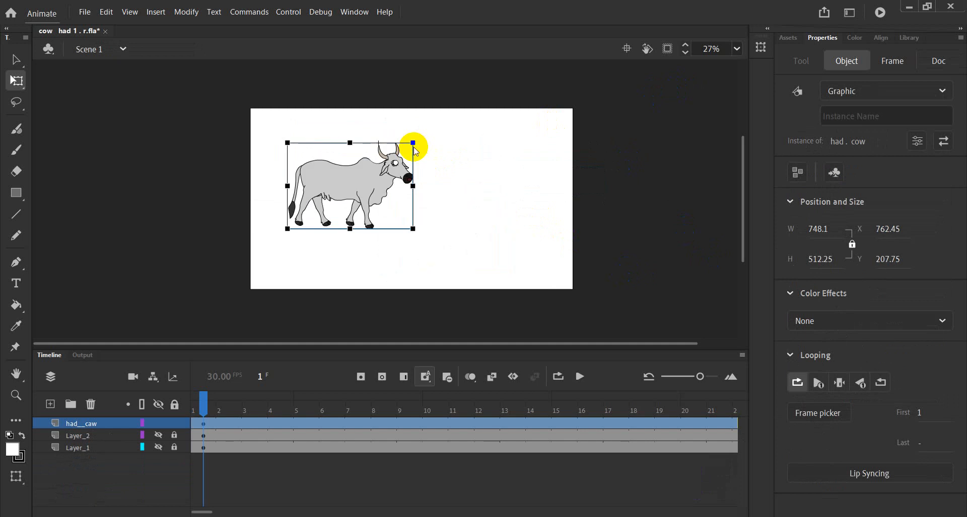
pyautogui.hotkey('ctrl', 'z')
pyautogui.hotkey('ctrl', 'z')
pyautogui.hotkey('ctrl', 'z')
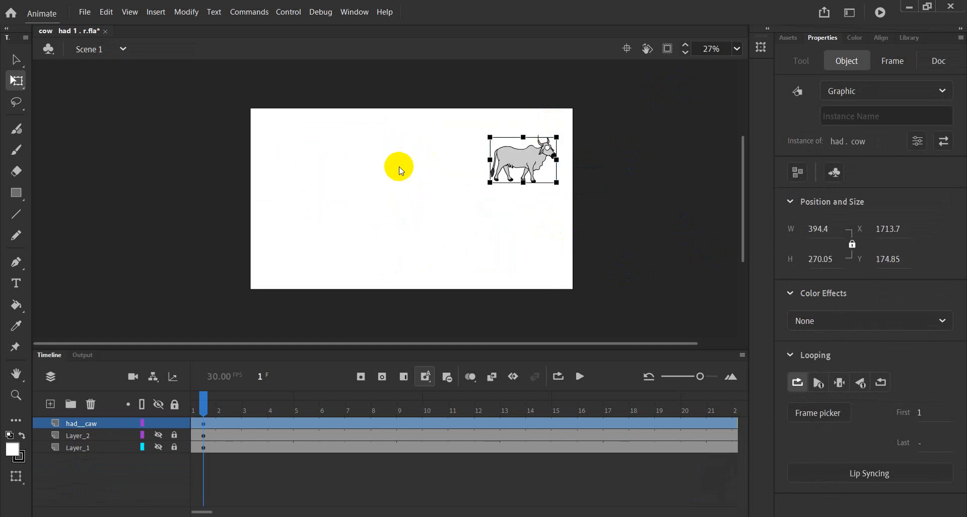
pyautogui.hotkey('ctrl', 'z')
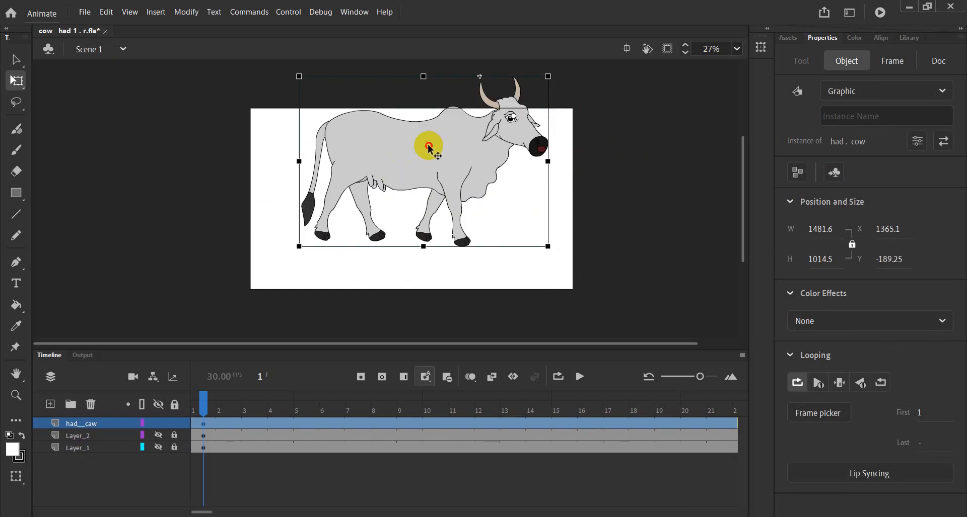
# Move the full-size cow down to Y 0 on the Scene 1 stage and deselect it
pyautogui.moveTo(428, 146); pyautogui.dragTo(433, 177)
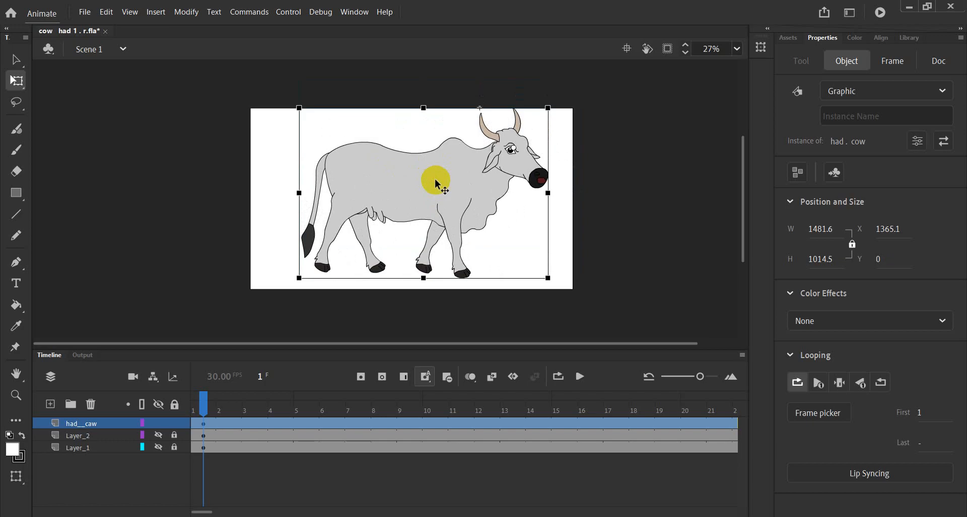
pyautogui.click(606, 200)
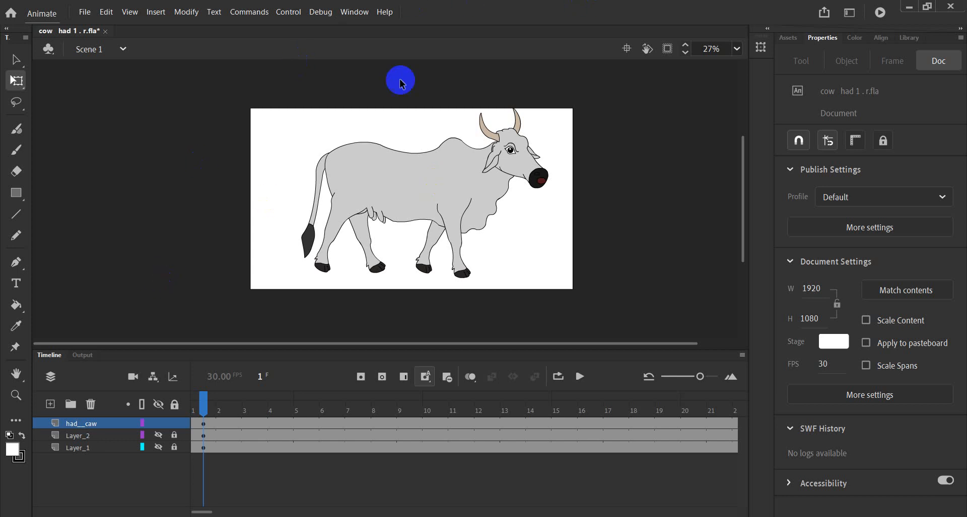
pyautogui.click(737, 48)
pyautogui.click(741, 46)
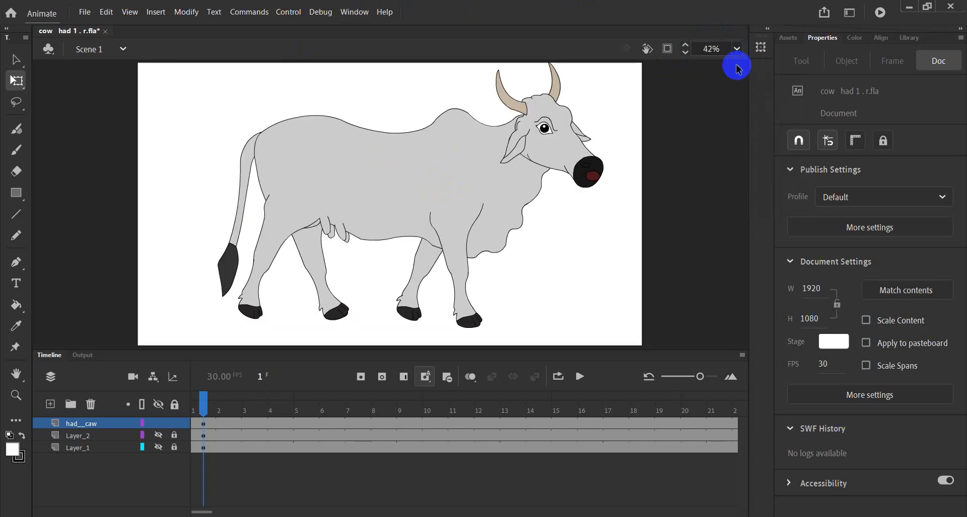